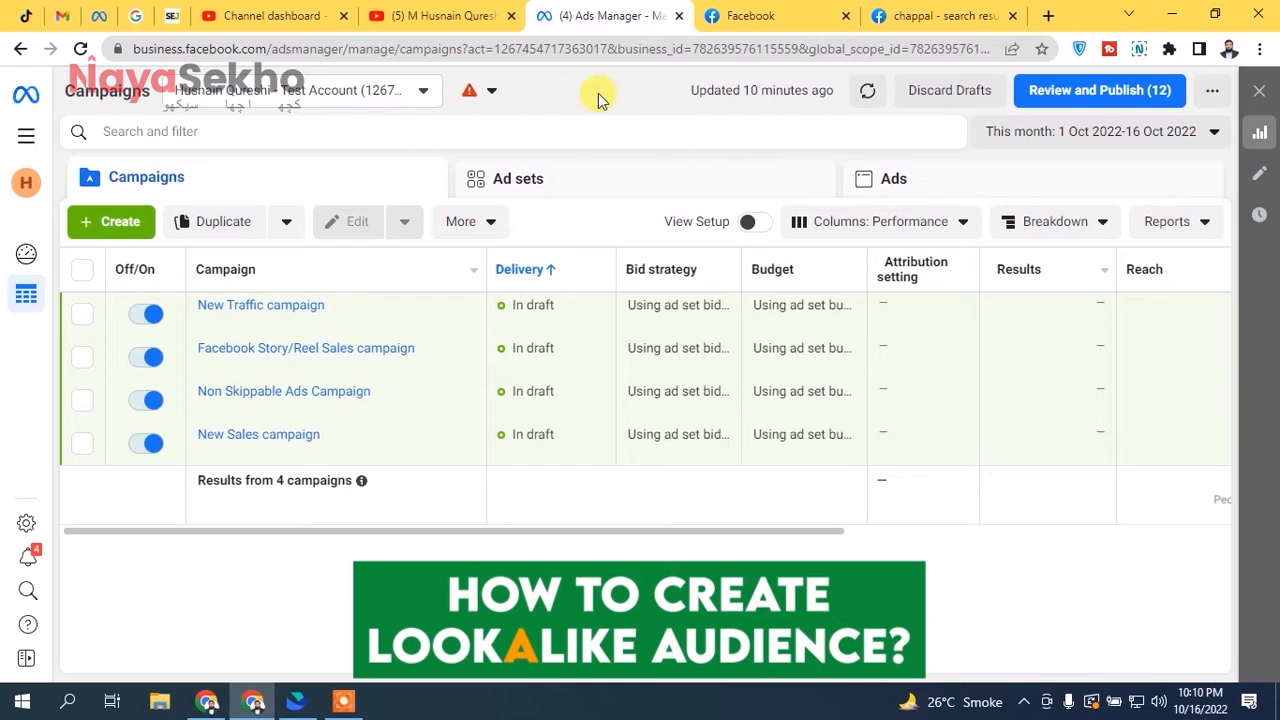
- Open the ad account's Audiences page and collapse the details of the LTV lookalikes banner
{"action": "left_click", "coordinate": [28, 140]}
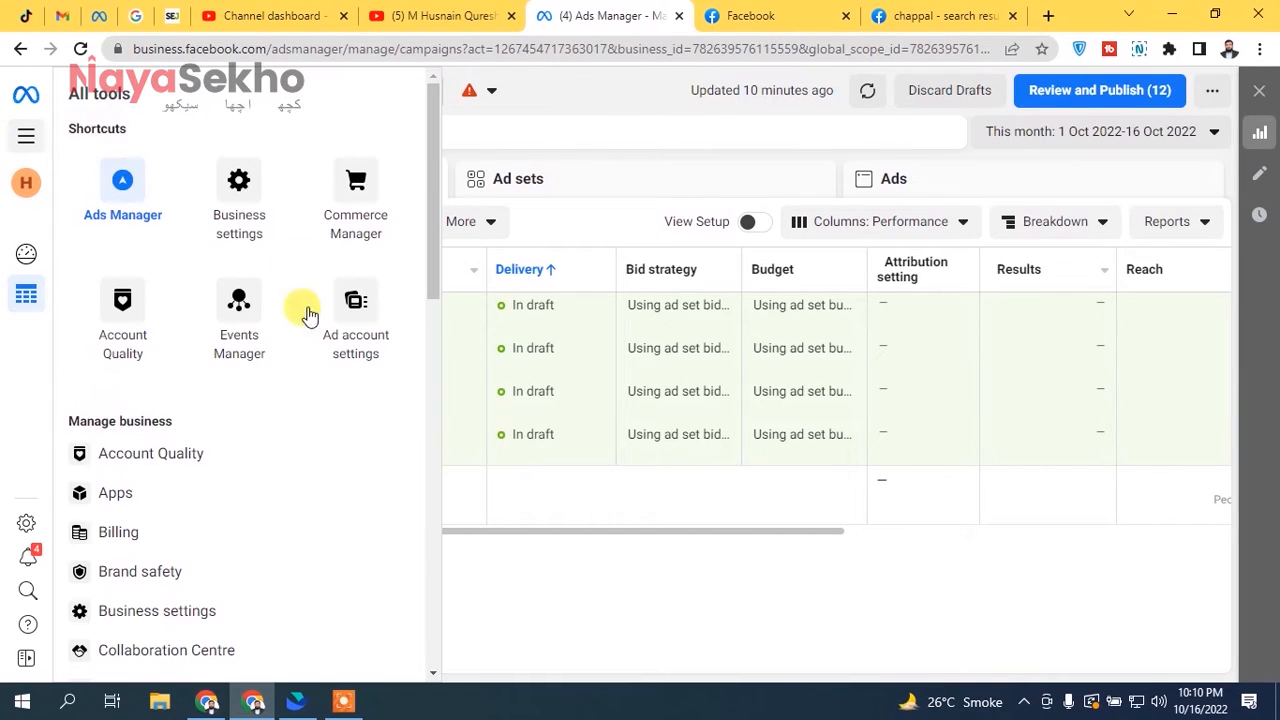
{"action": "mouse_move", "coordinate": [428, 149]}
{"action": "left_mouse_down"}
{"action": "mouse_move", "coordinate": [423, 234]}
{"action": "mouse_move", "coordinate": [428, 147]}
{"action": "left_mouse_up"}
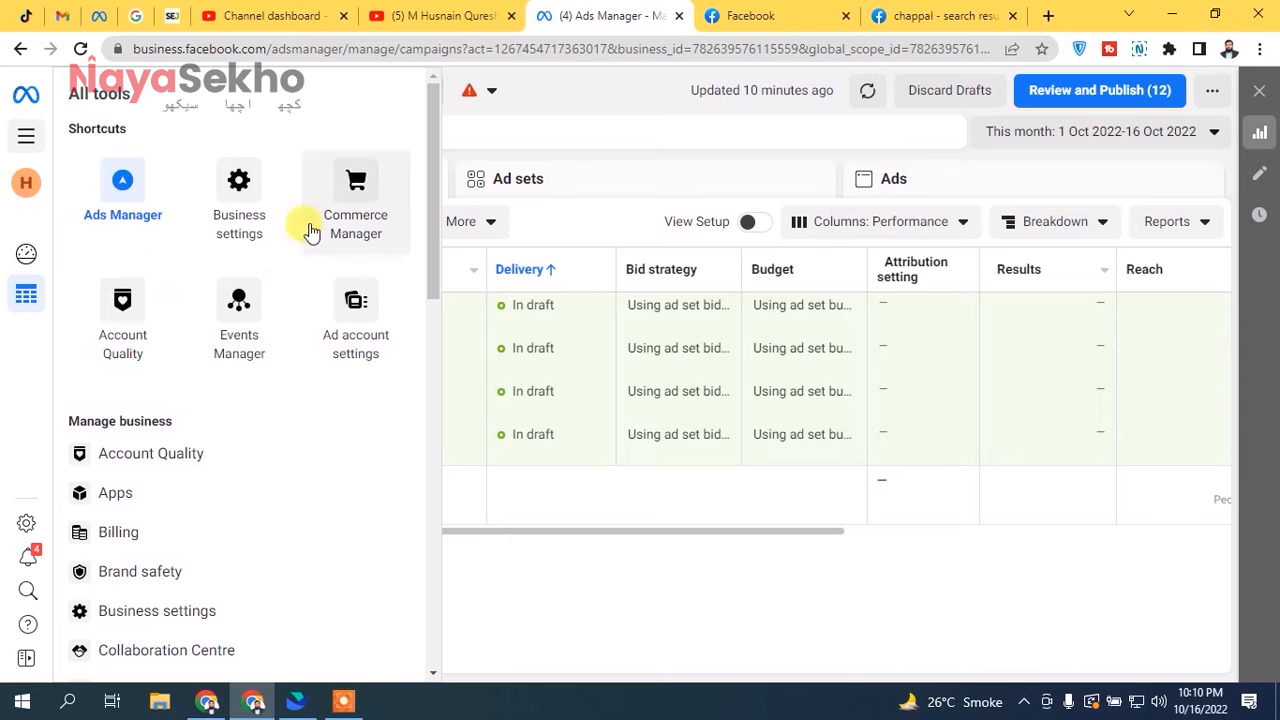
{"action": "left_click_drag", "start_coordinate": [432, 127], "coordinate": [405, 403]}
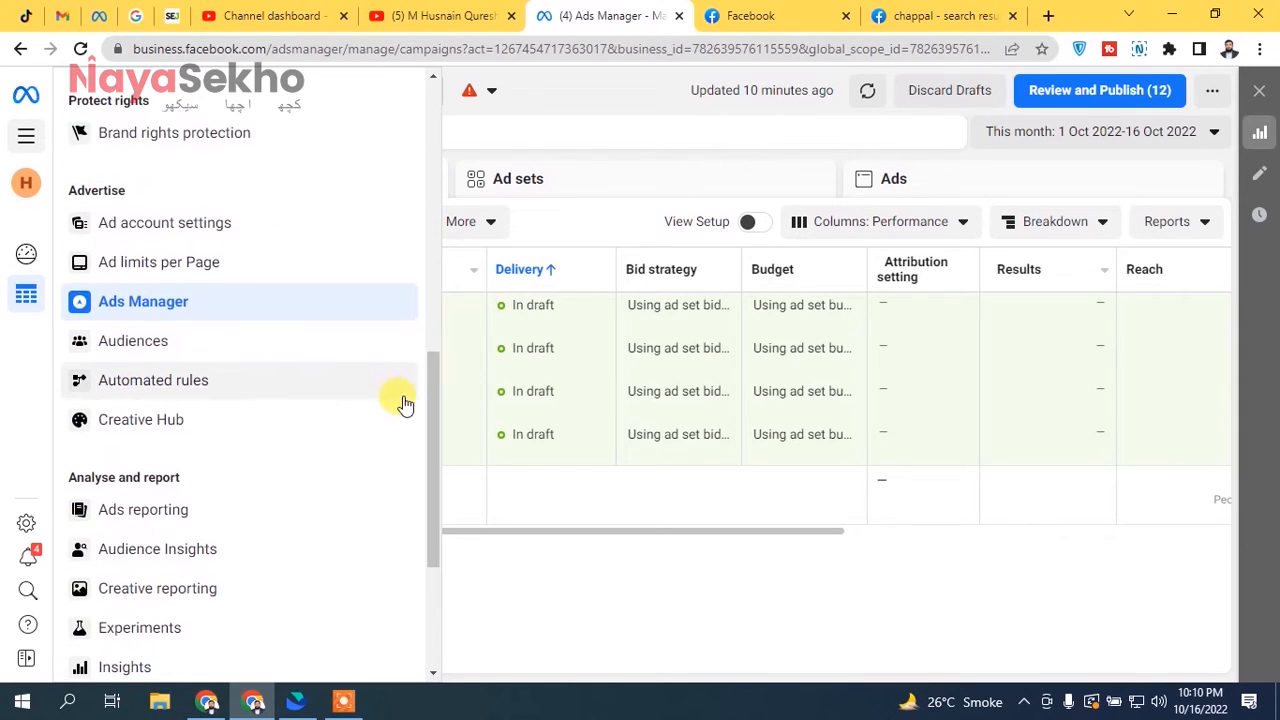
{"action": "left_click", "coordinate": [157, 352]}
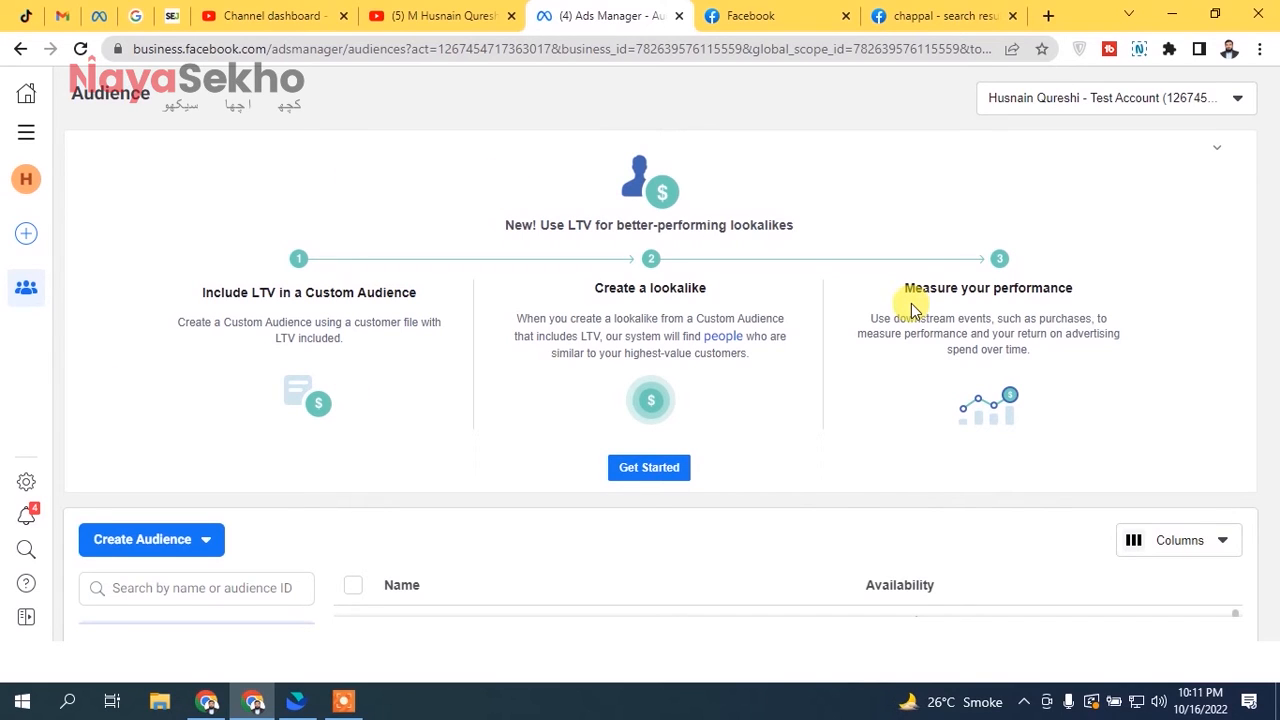
{"action": "left_click", "coordinate": [1216, 148]}
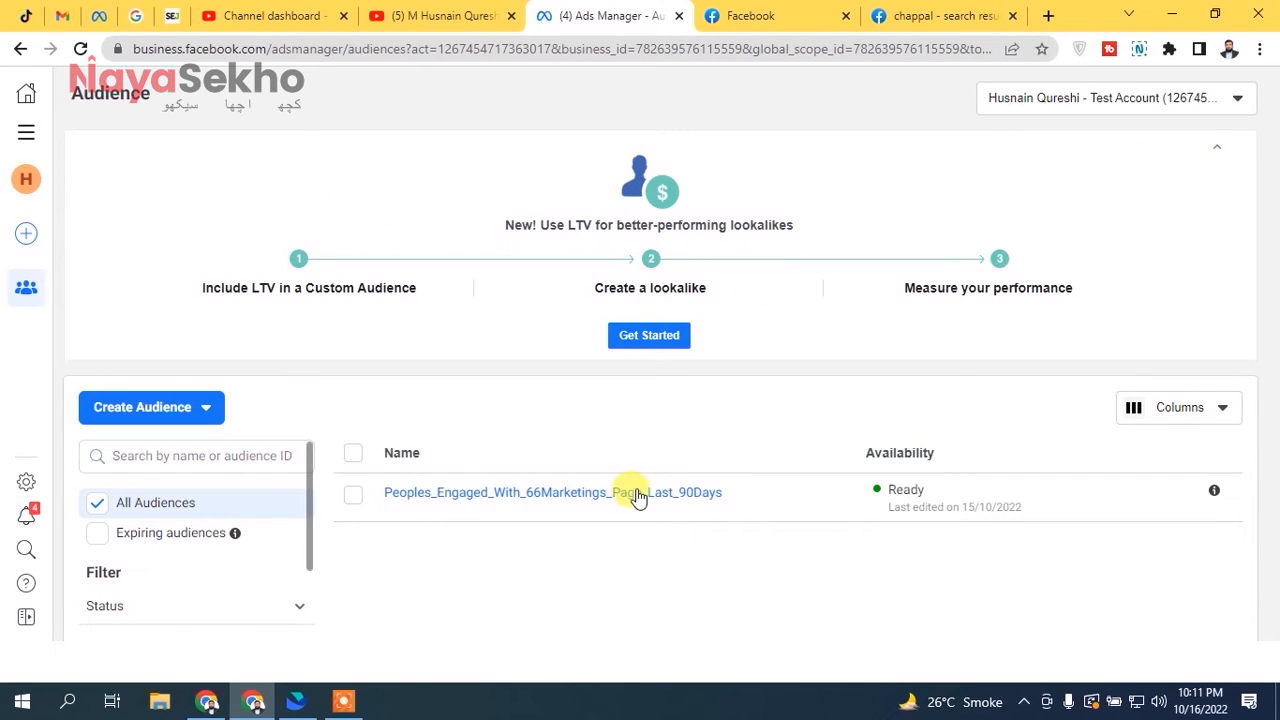
{"action": "mouse_move", "coordinate": [591, 494]}
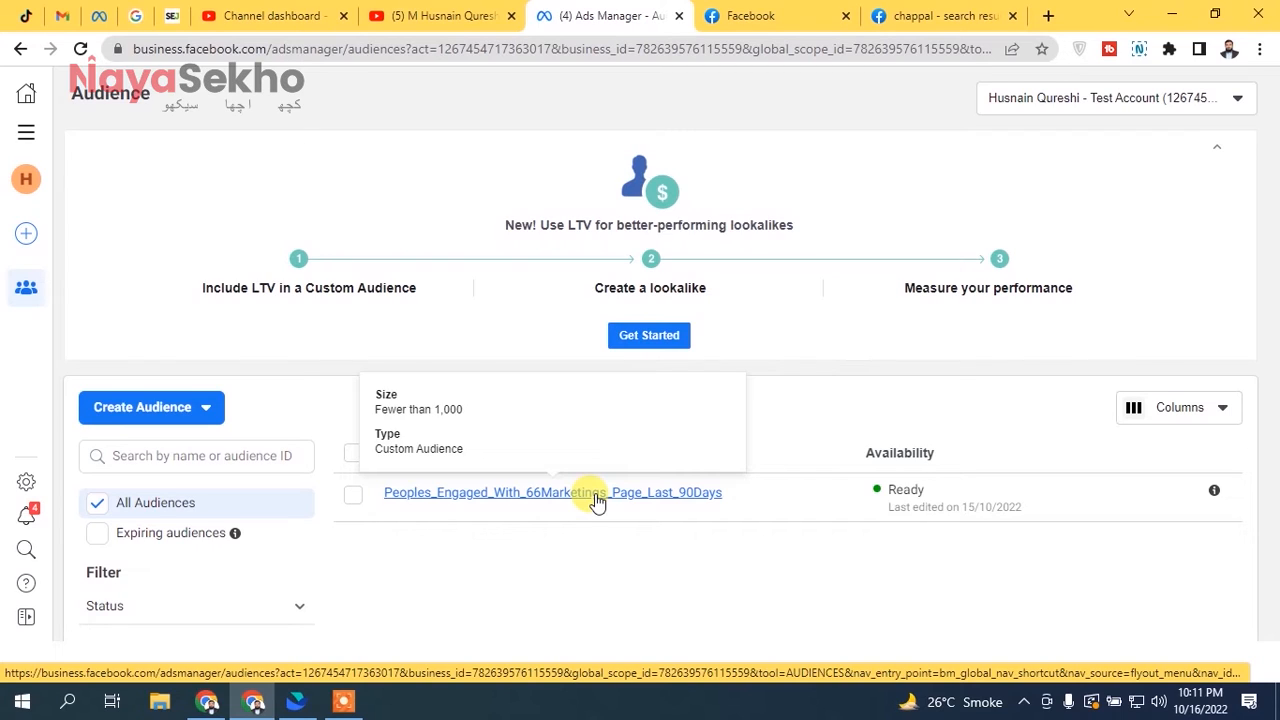
{"action": "left_click", "coordinate": [178, 410]}
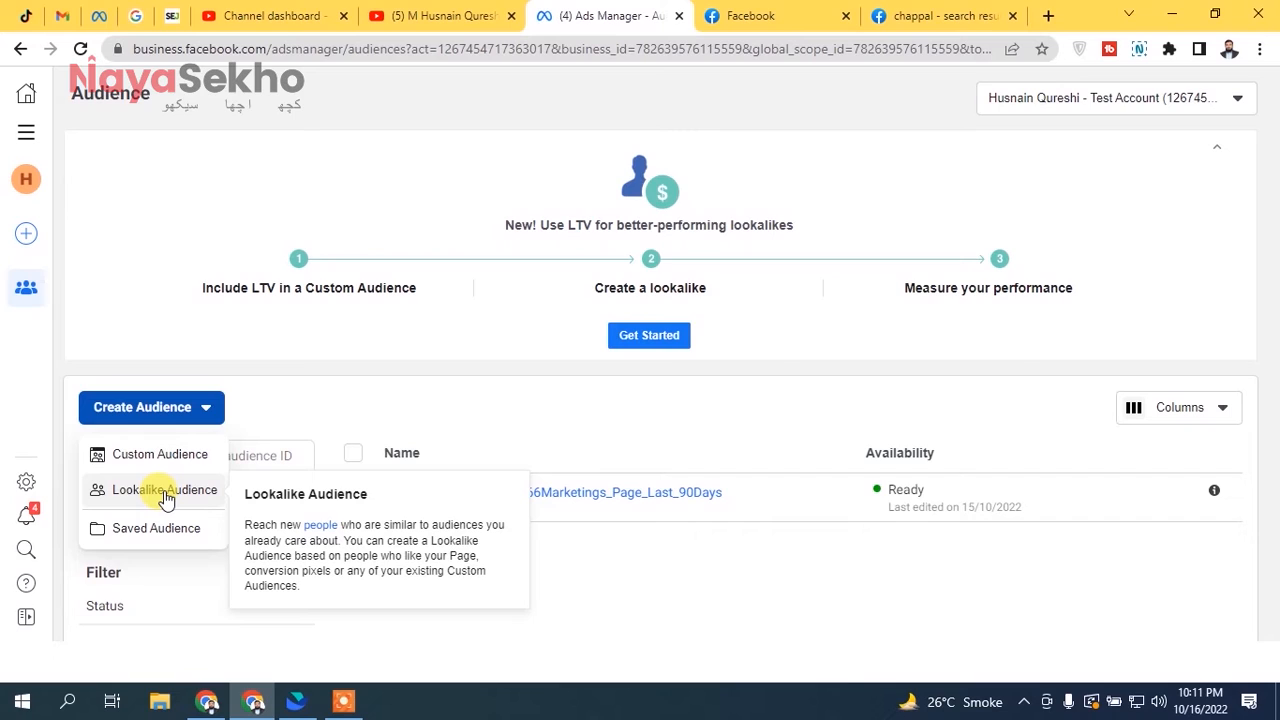
{"action": "left_click", "coordinate": [740, 580]}
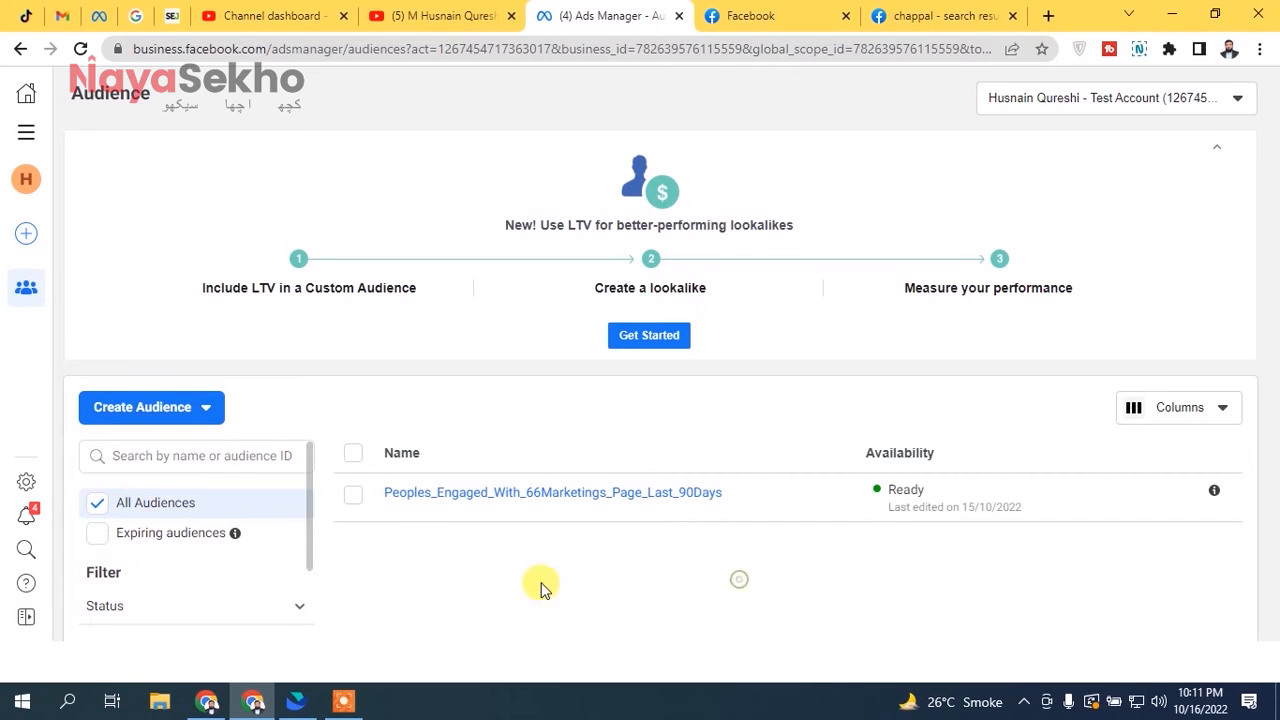
{"action": "left_click", "coordinate": [357, 500]}
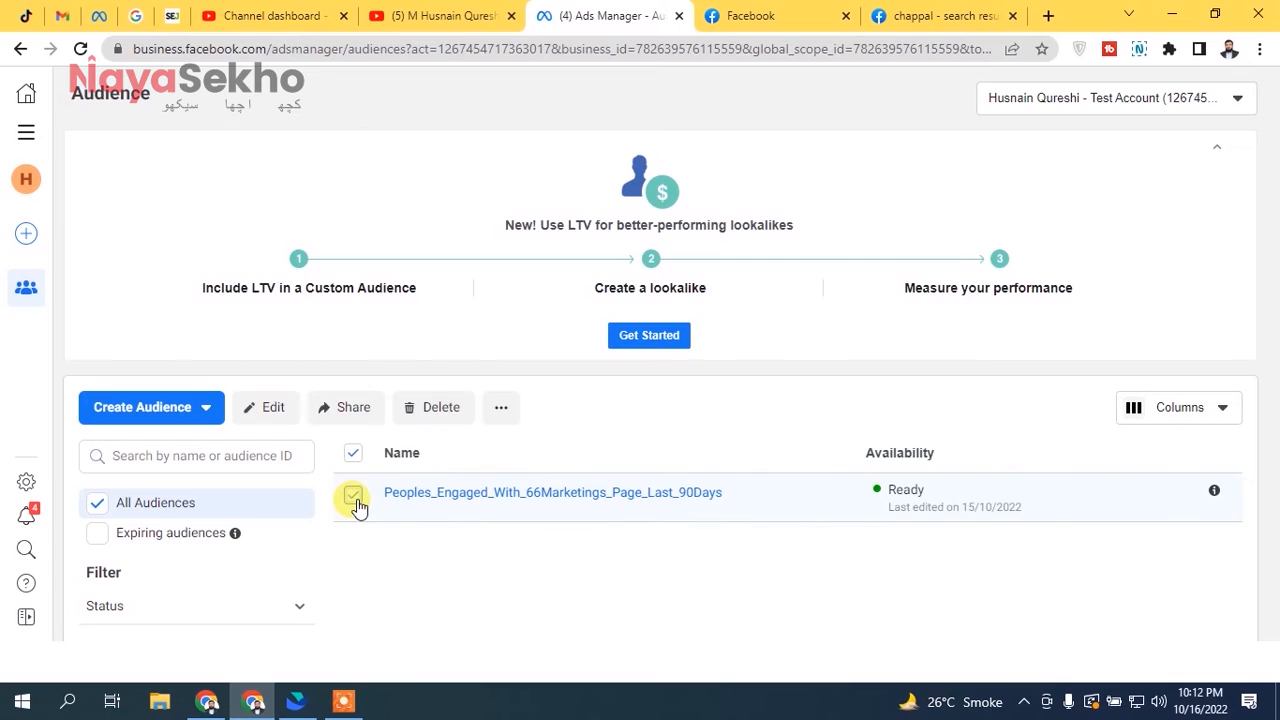
{"action": "left_click", "coordinate": [501, 407]}
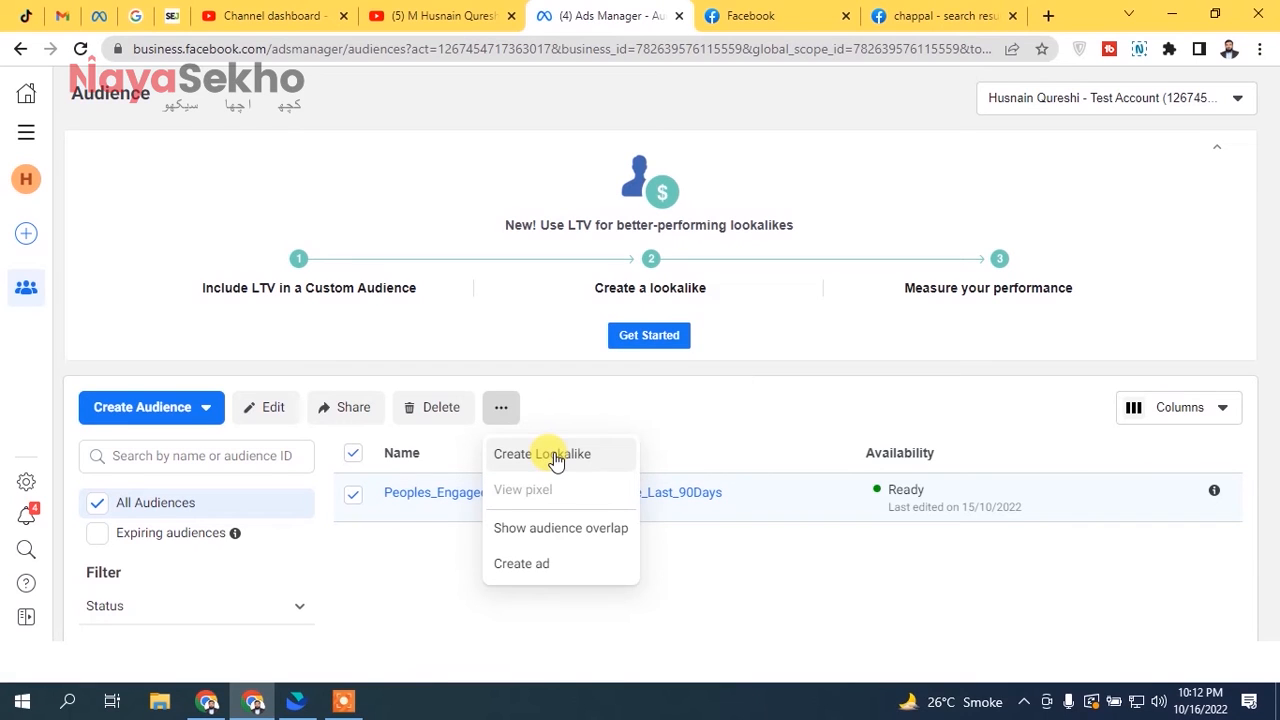
{"action": "left_click", "coordinate": [400, 549]}
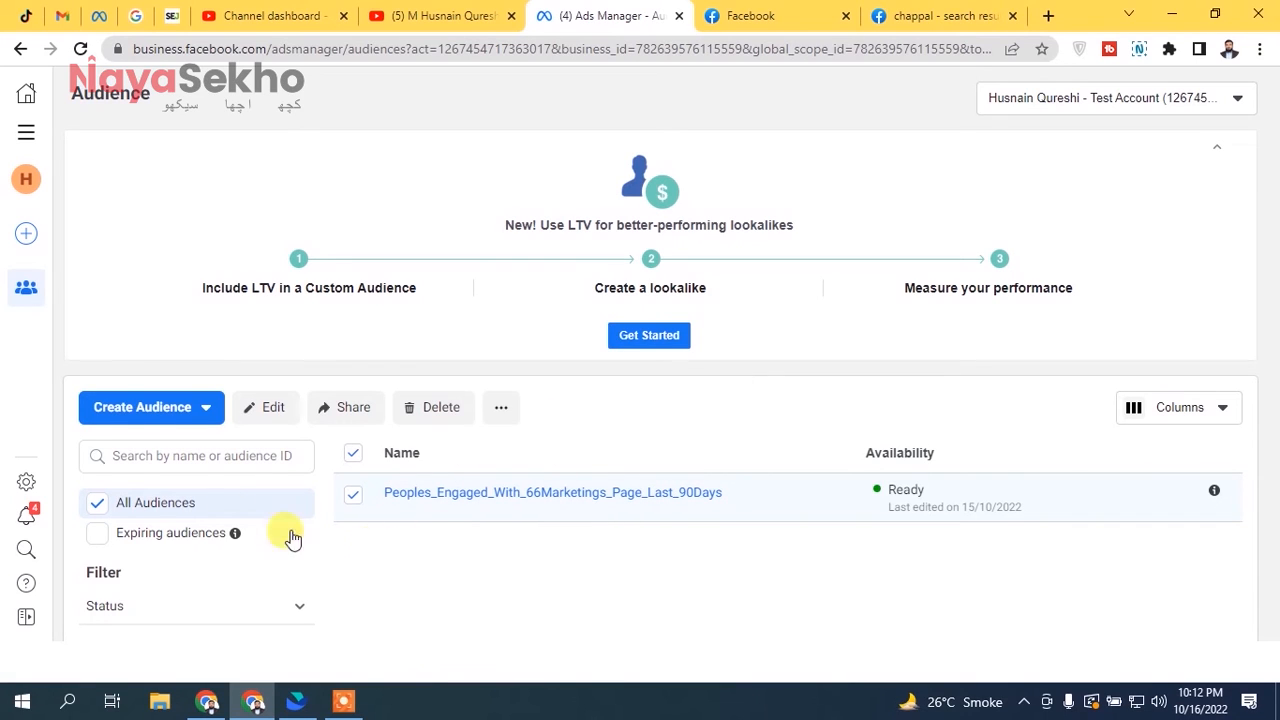
- Start a new Lookalike Audience and choose the custom audience Peoples_Engaged_With_66Marketings_Page_Last_90Days from the other sources as its source
{"action": "left_click", "coordinate": [142, 410]}
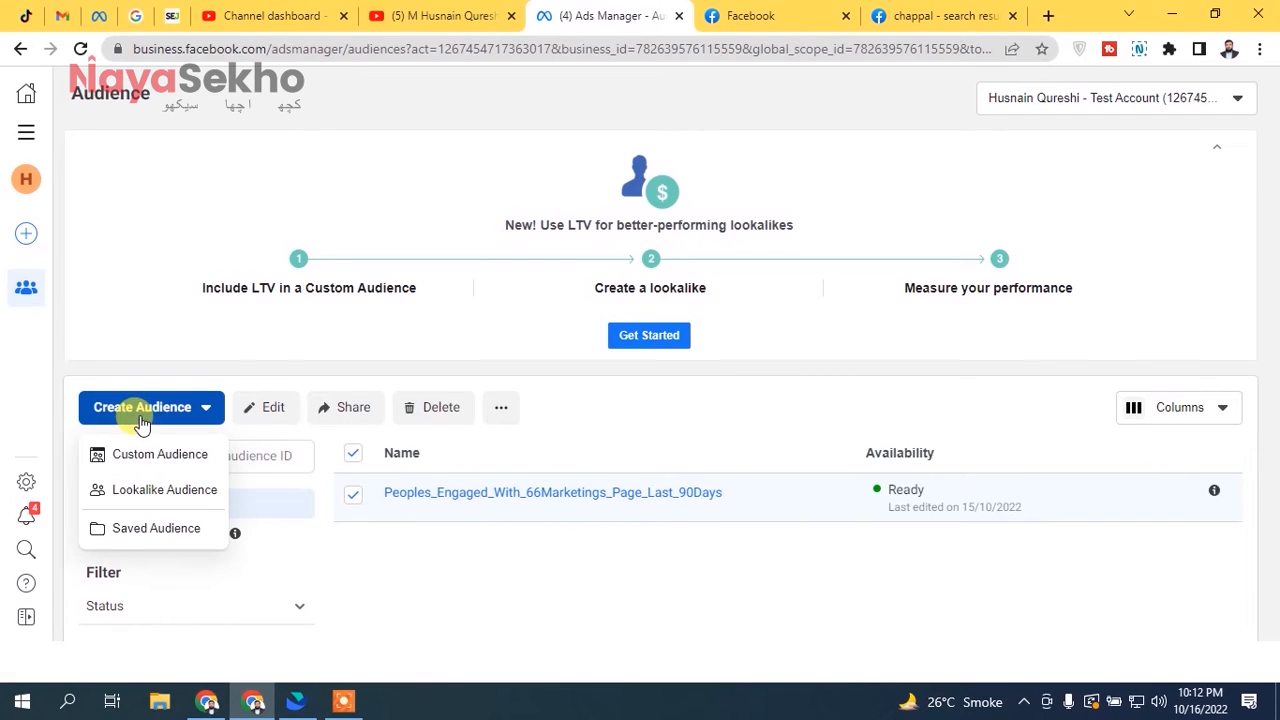
{"action": "left_click", "coordinate": [145, 492]}
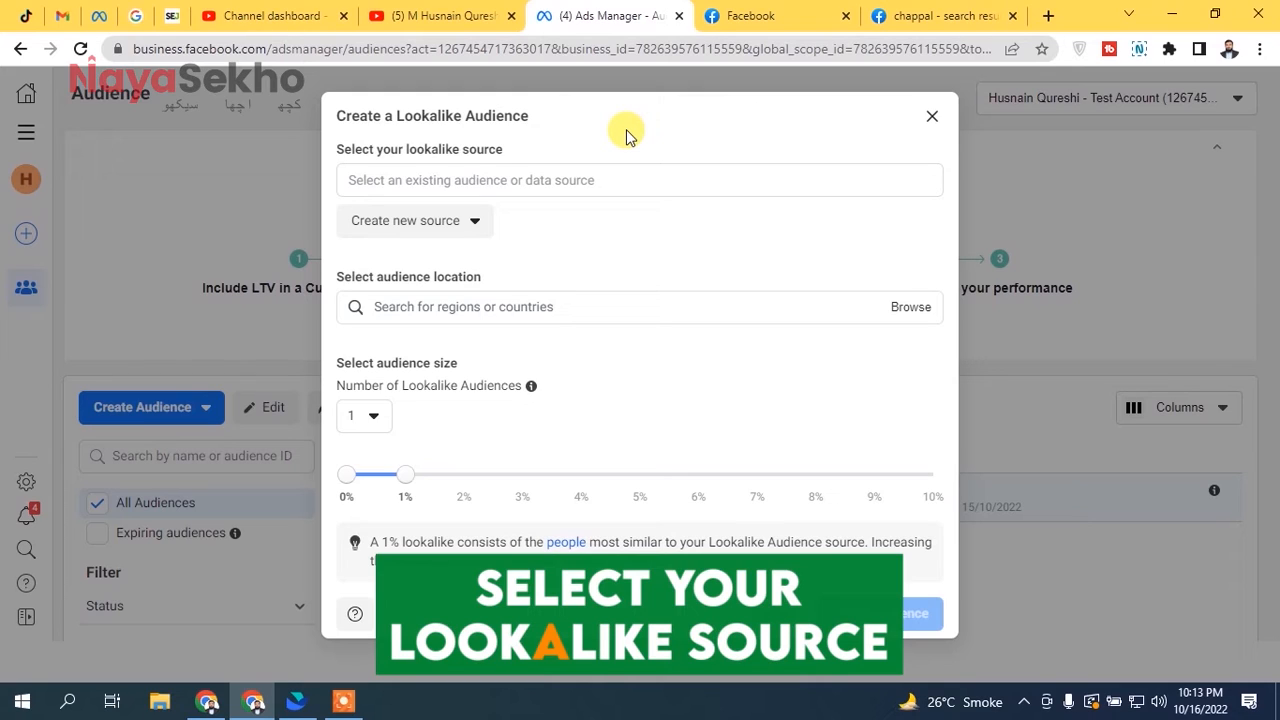
{"action": "left_click", "coordinate": [485, 175]}
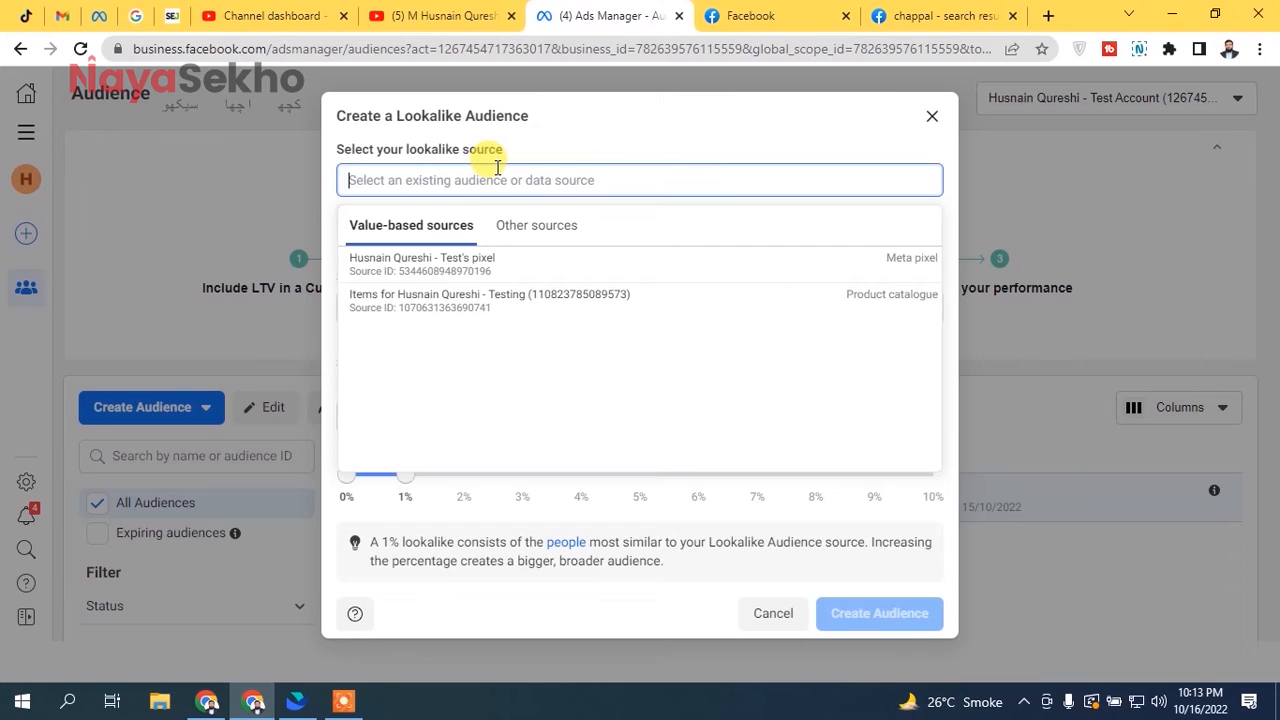
{"action": "mouse_move", "coordinate": [512, 270]}
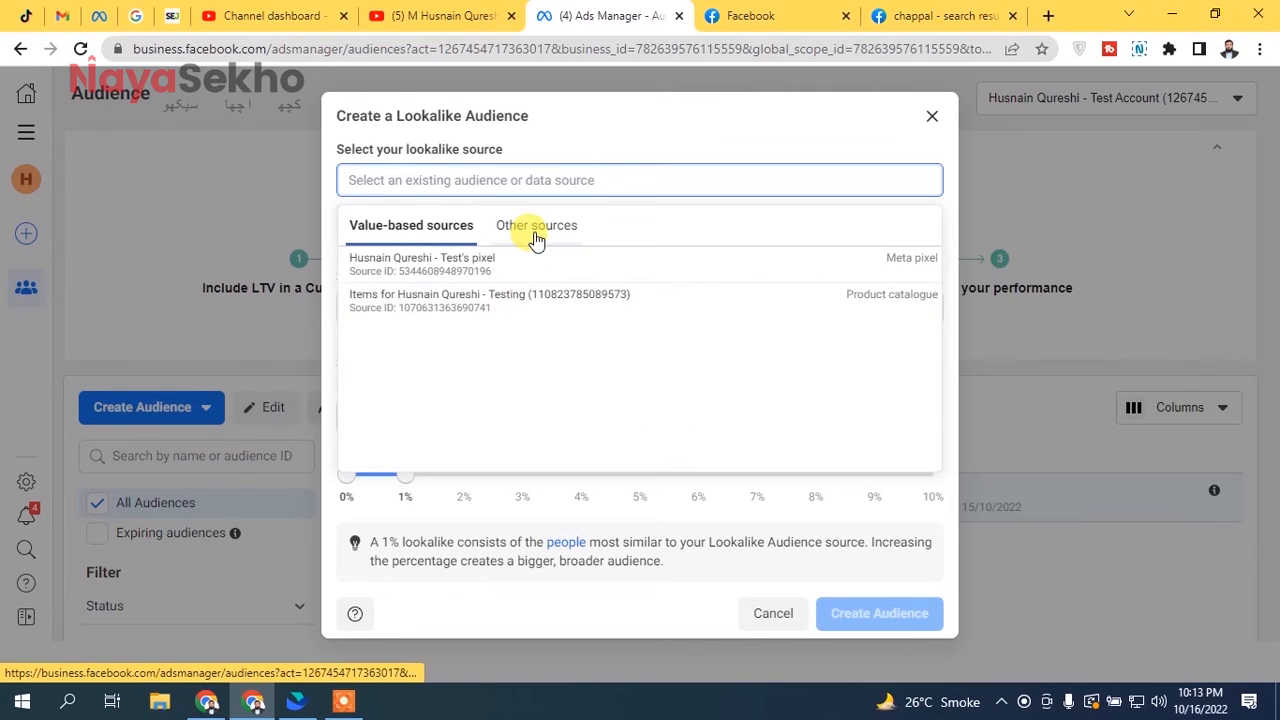
{"action": "left_click", "coordinate": [533, 237]}
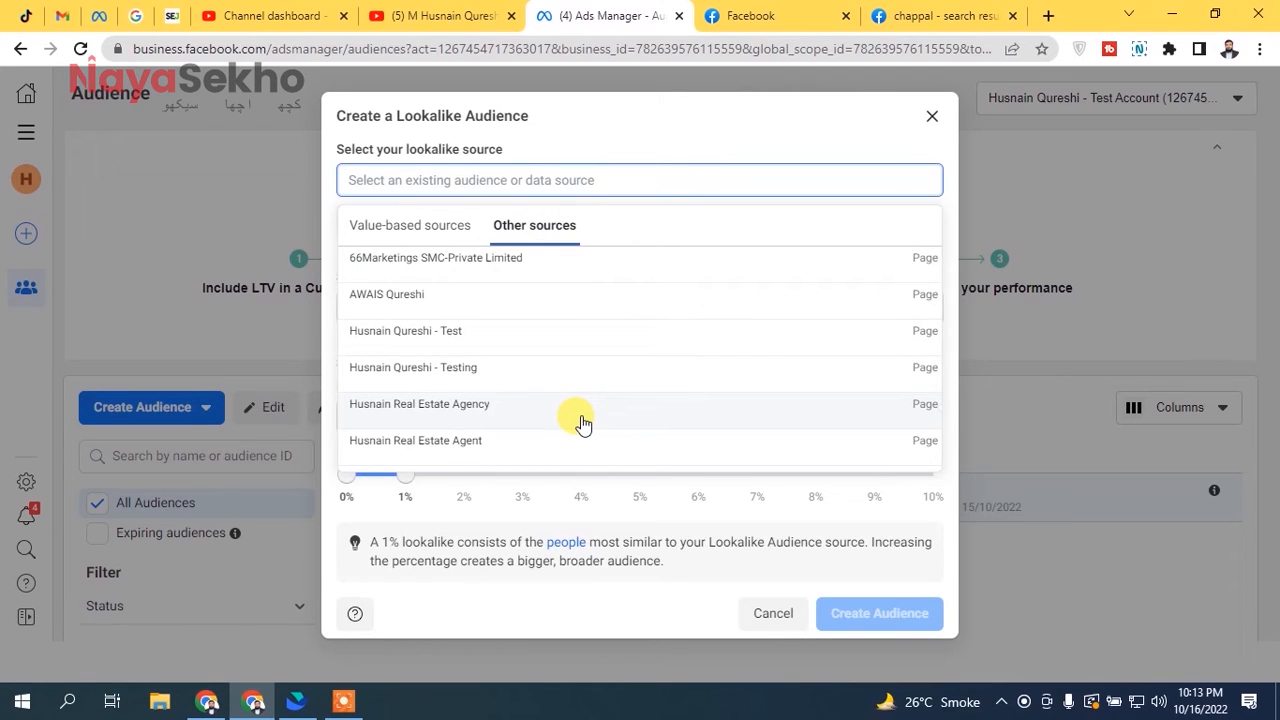
{"action": "left_click", "coordinate": [445, 228]}
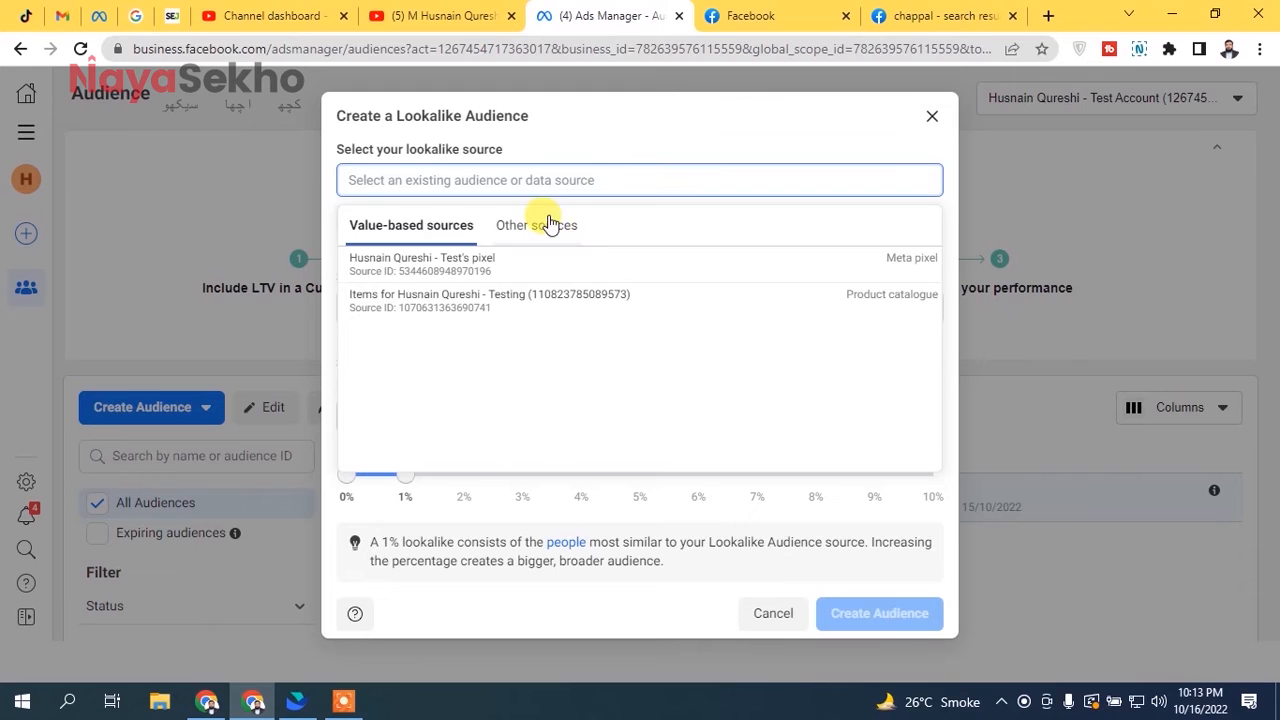
{"action": "left_click", "coordinate": [542, 224]}
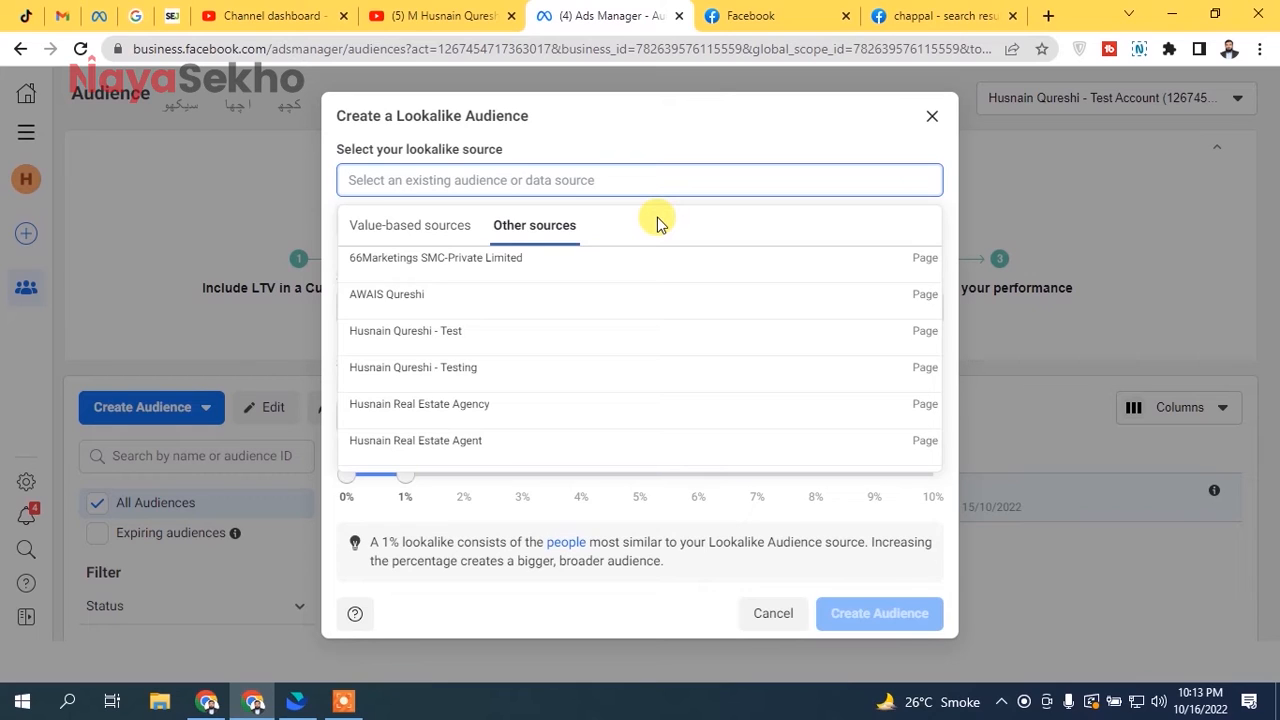
{"action": "type", "text": "people"}
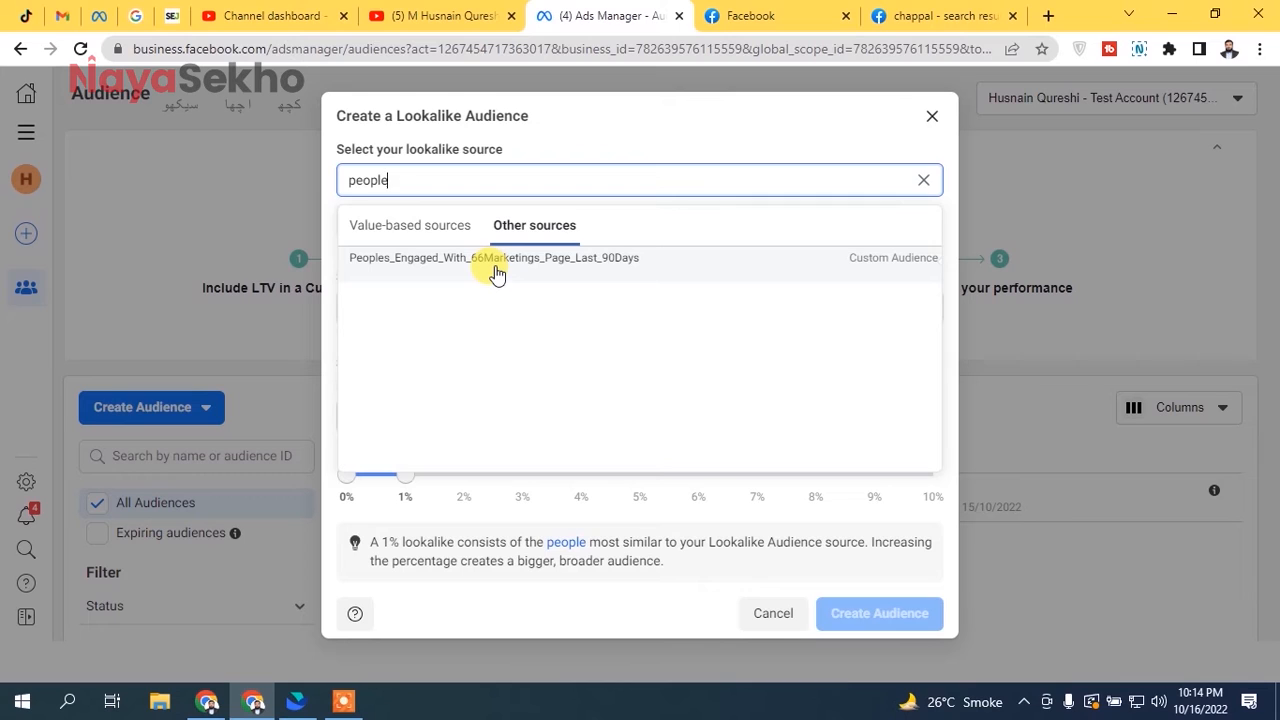
{"action": "left_click", "coordinate": [427, 254]}
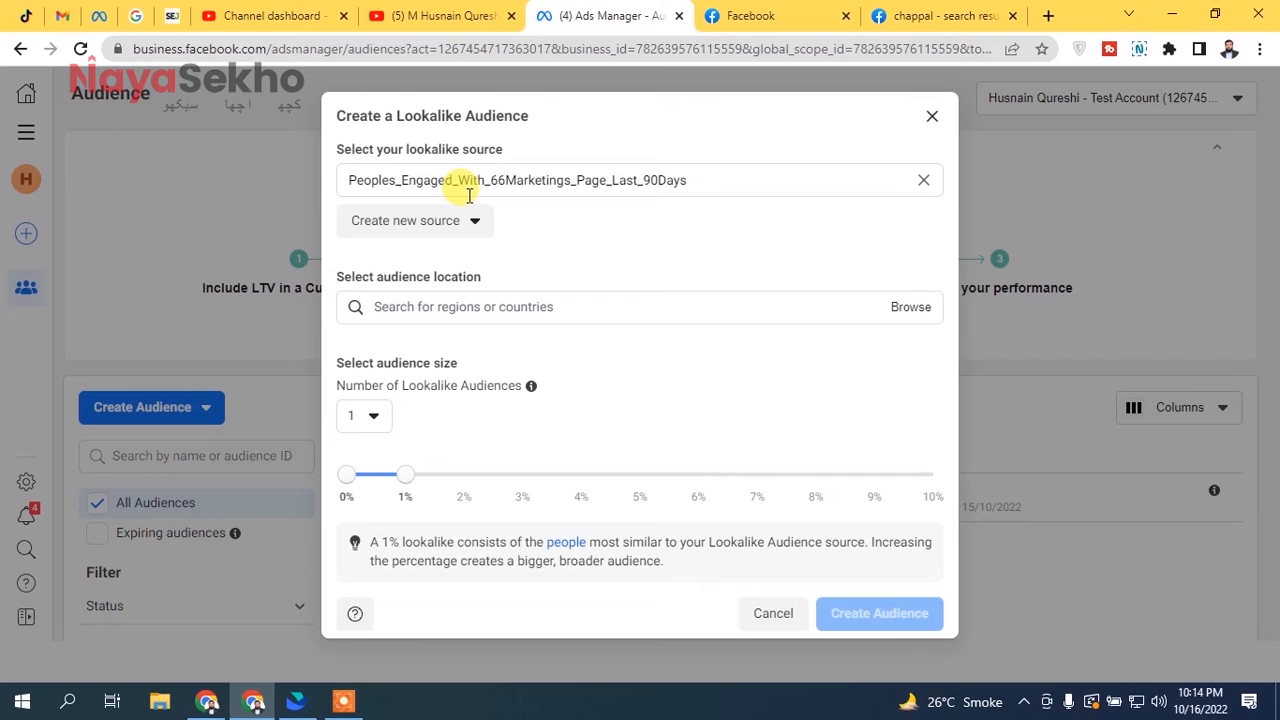
- Set the lookalike audience location to Pakistan
{"action": "left_click", "coordinate": [452, 307]}
{"action": "type", "text": "pakistan"}
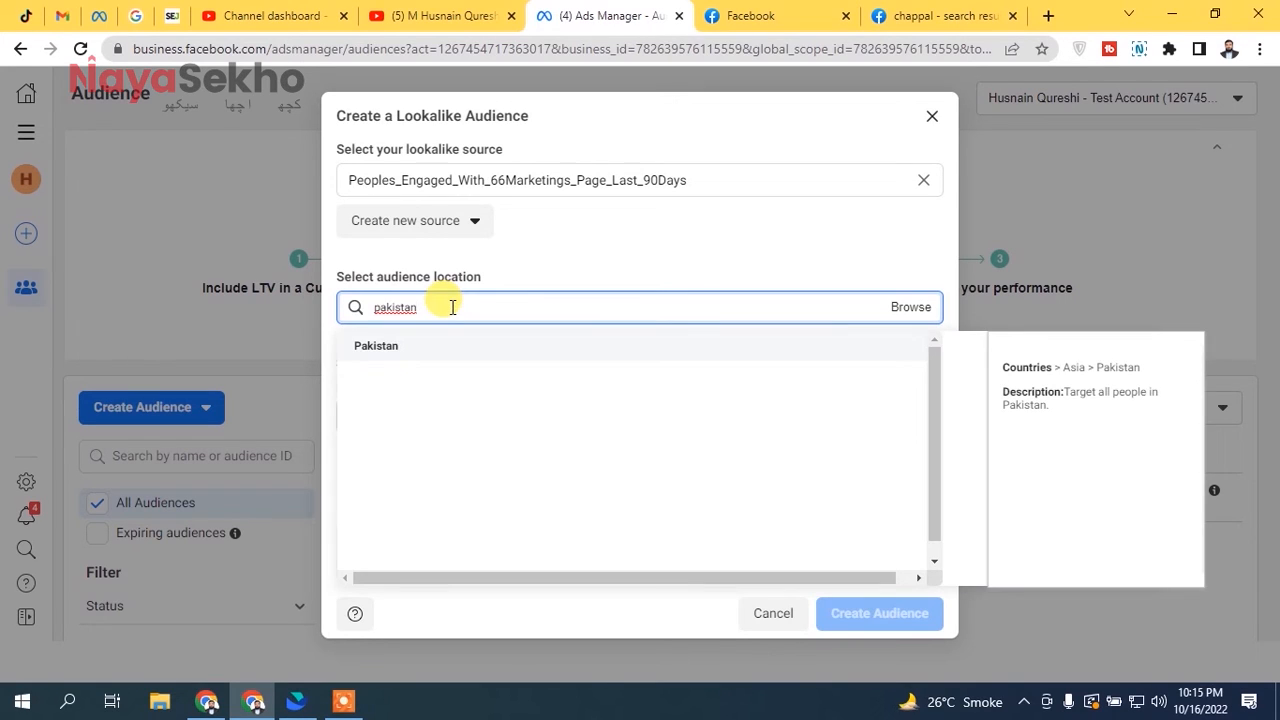
{"action": "left_click", "coordinate": [418, 350]}
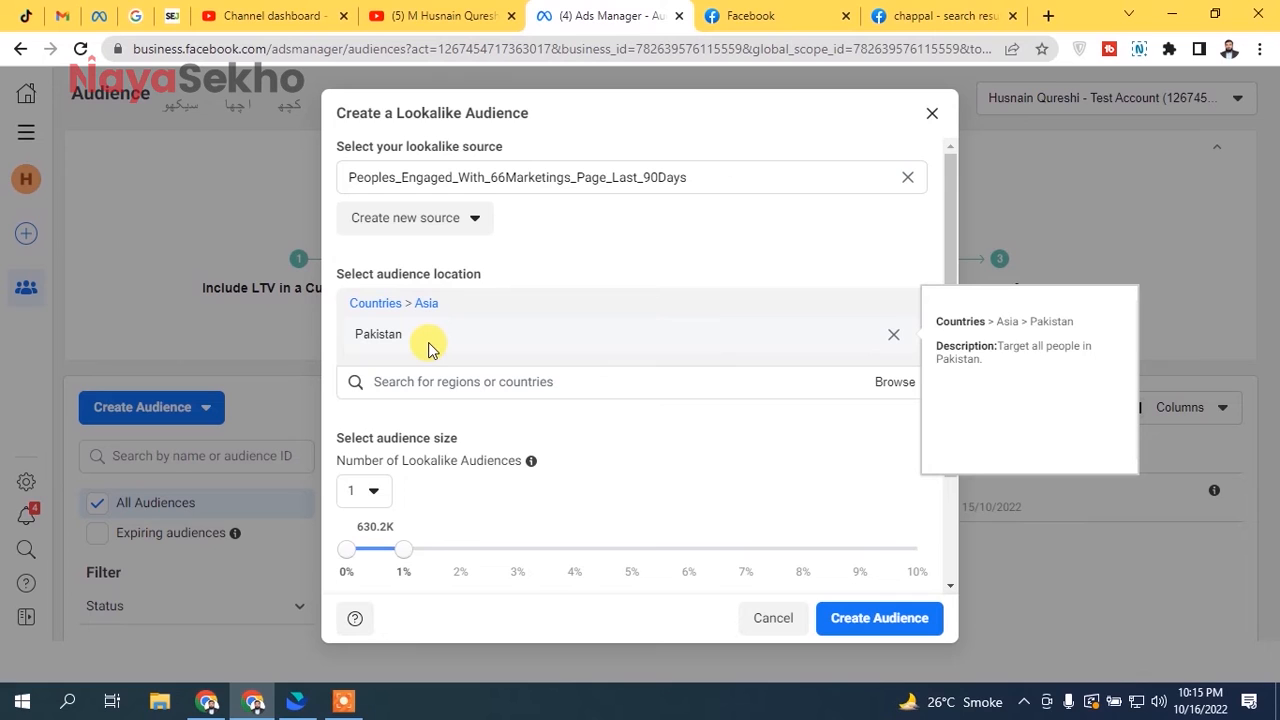
- Try a 2% lookalike audience size and set it back to 1%
{"action": "left_click_drag", "start_coordinate": [946, 194], "coordinate": [924, 299]}
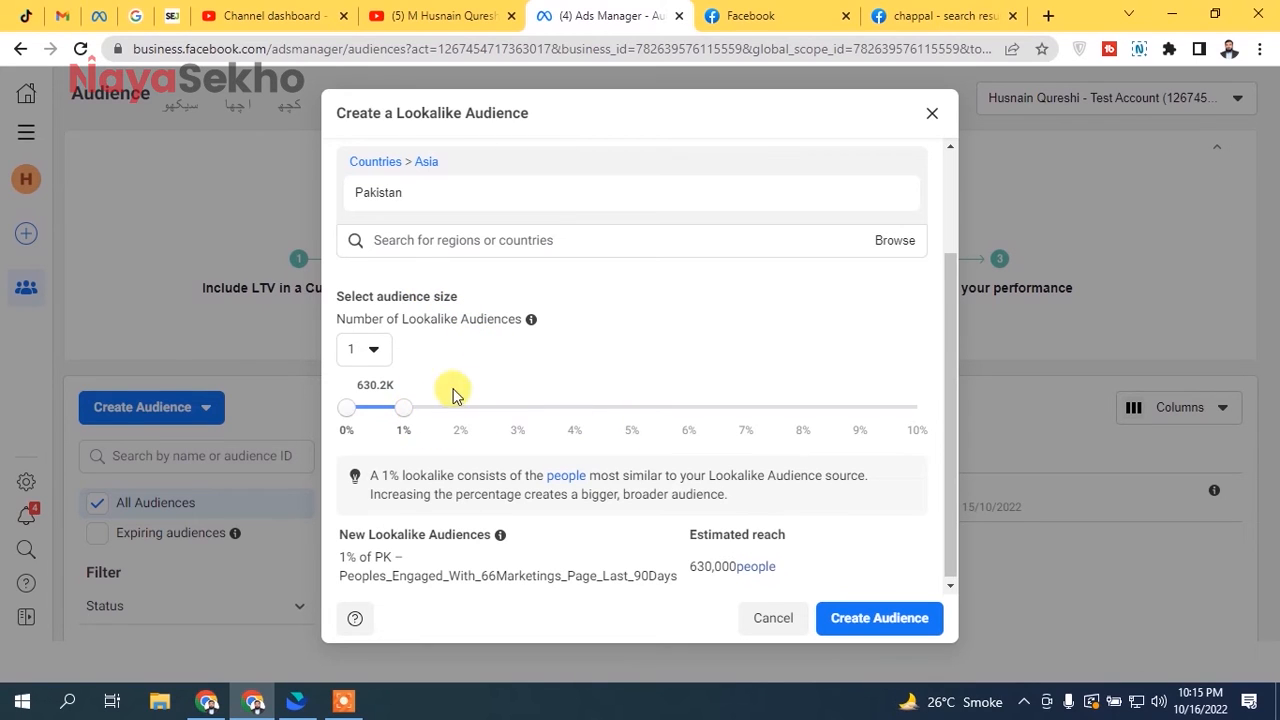
{"action": "mouse_move", "coordinate": [406, 410]}
{"action": "left_mouse_down"}
{"action": "mouse_move", "coordinate": [866, 406]}
{"action": "mouse_move", "coordinate": [403, 410]}
{"action": "left_mouse_up"}
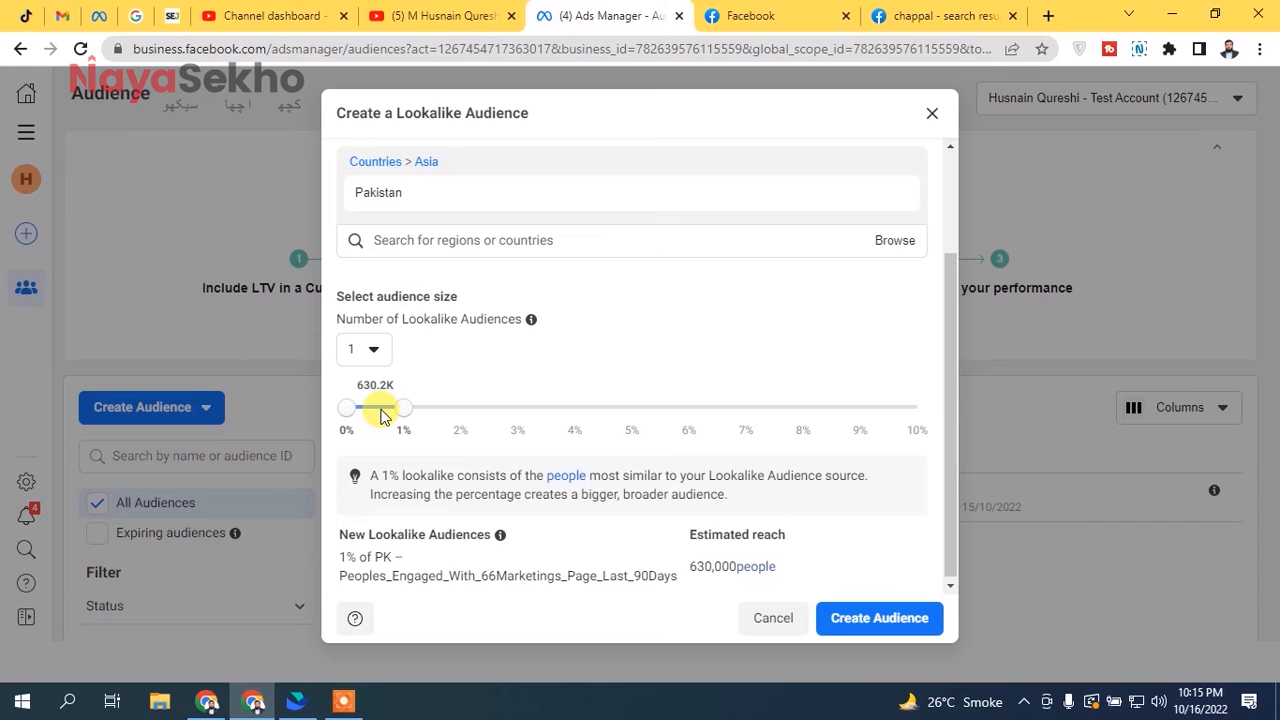
{"action": "mouse_move", "coordinate": [451, 197]}
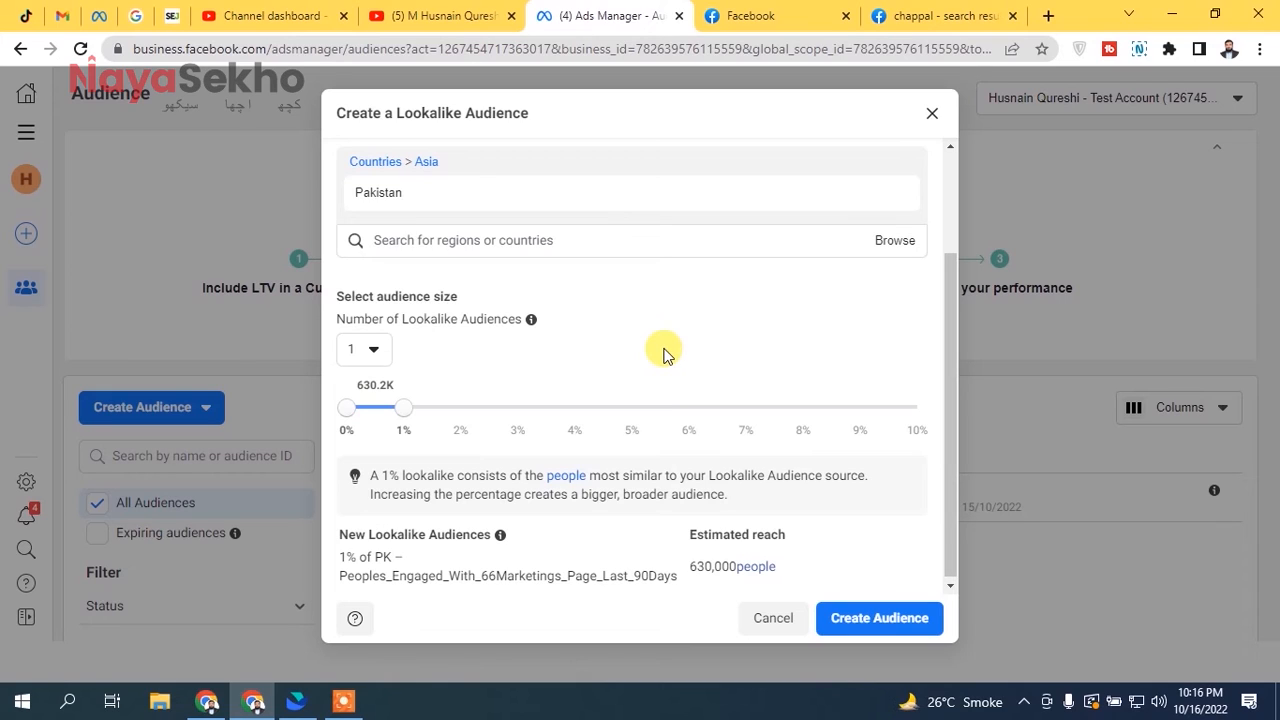
{"action": "left_click_drag", "start_coordinate": [401, 409], "coordinate": [447, 408]}
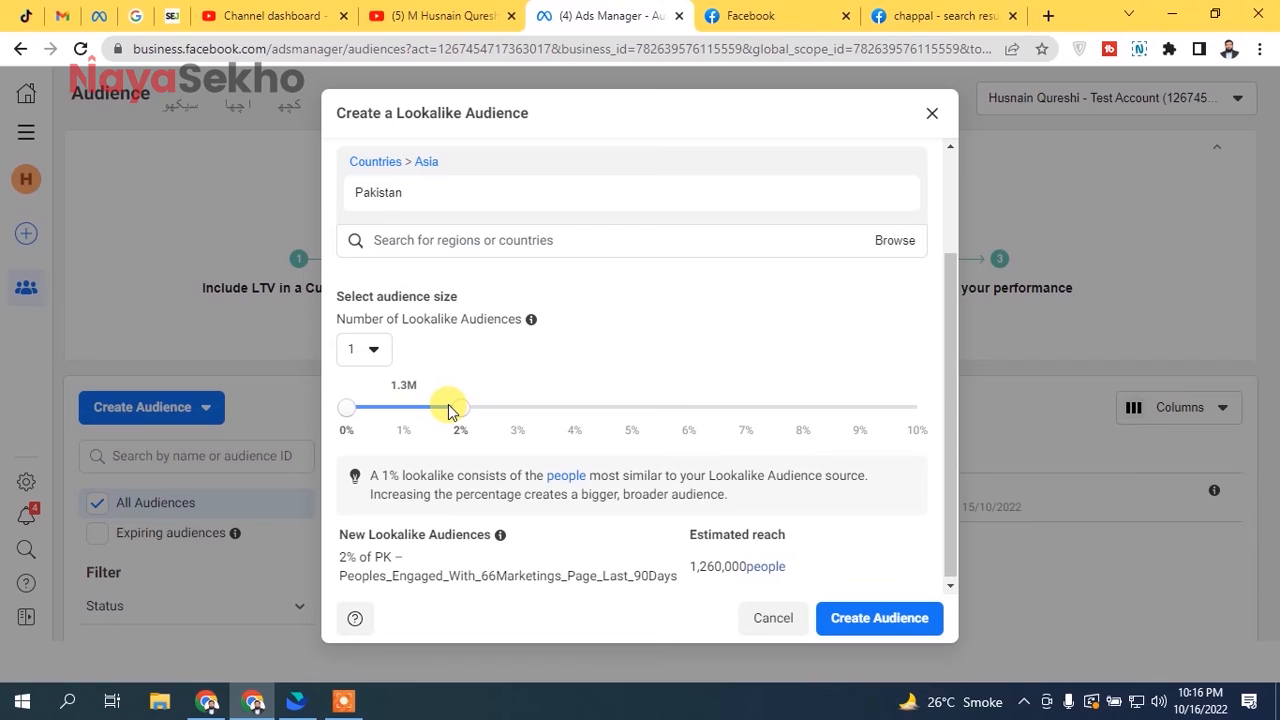
{"action": "left_click_drag", "start_coordinate": [466, 409], "coordinate": [400, 422]}
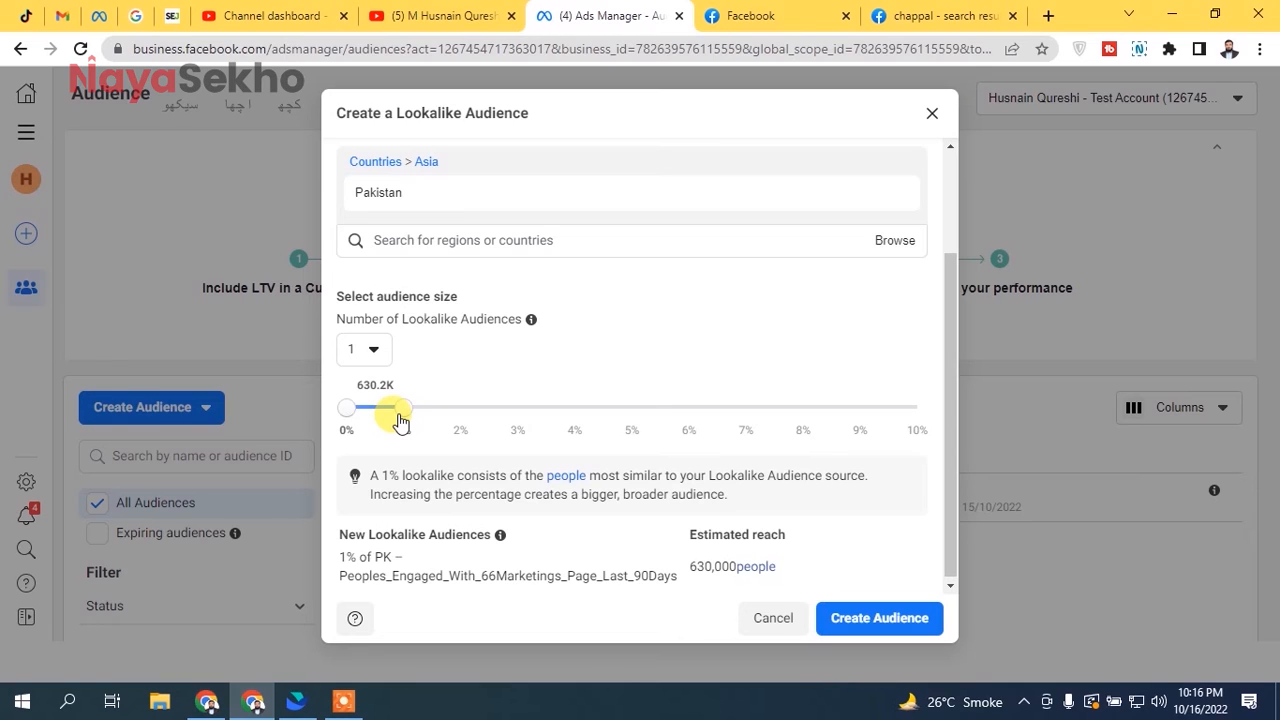
- Try 6 and 2 as the number of lookalike audiences and return it to 1
{"action": "left_click", "coordinate": [372, 350]}
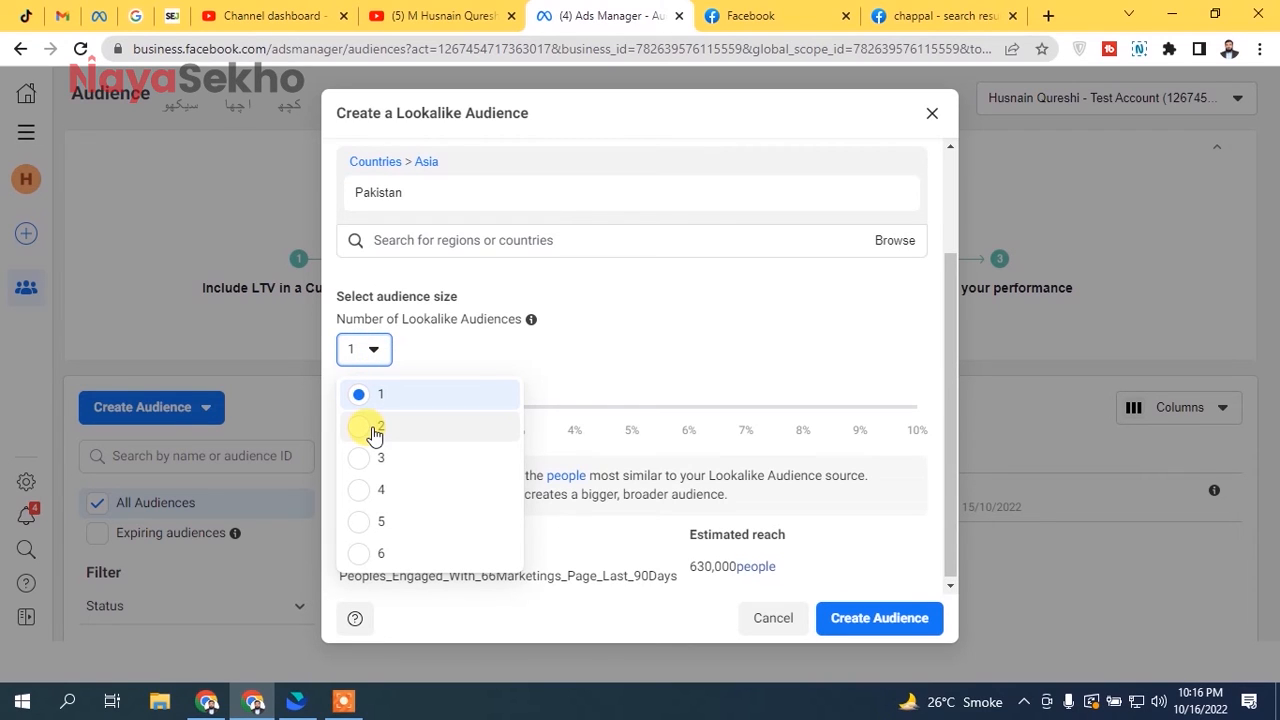
{"action": "left_click", "coordinate": [358, 552]}
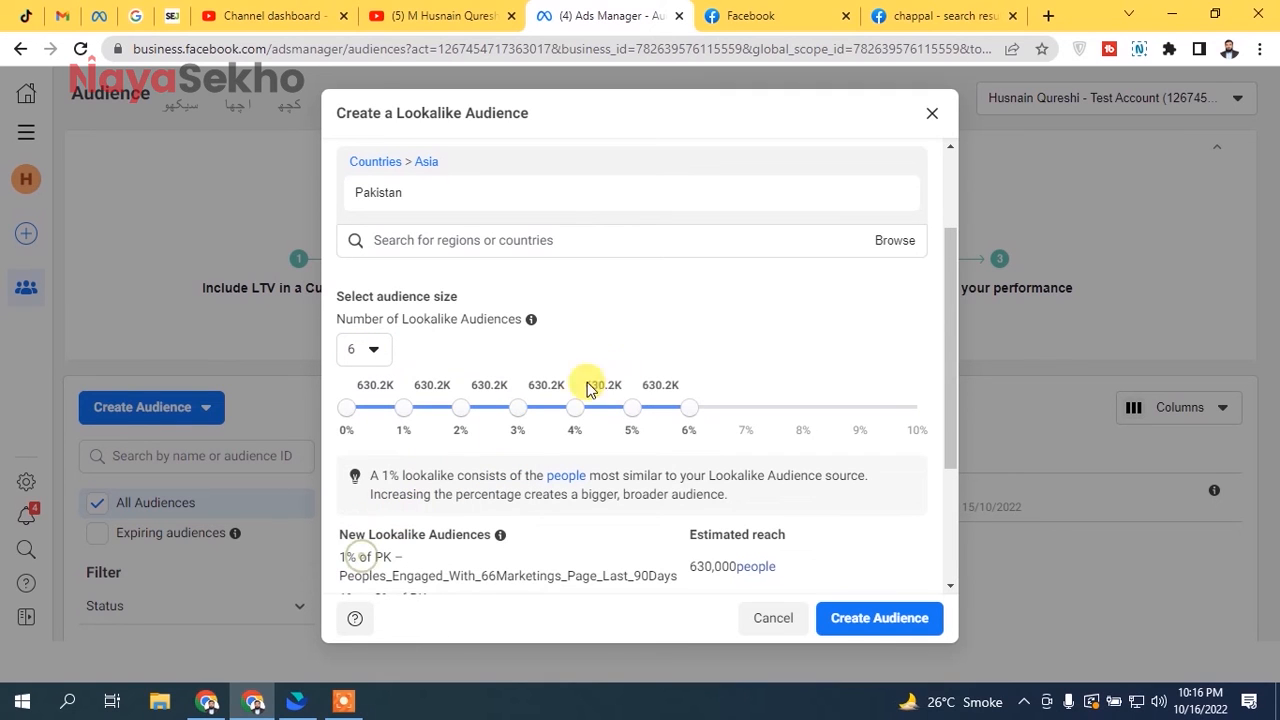
{"action": "left_click", "coordinate": [370, 352]}
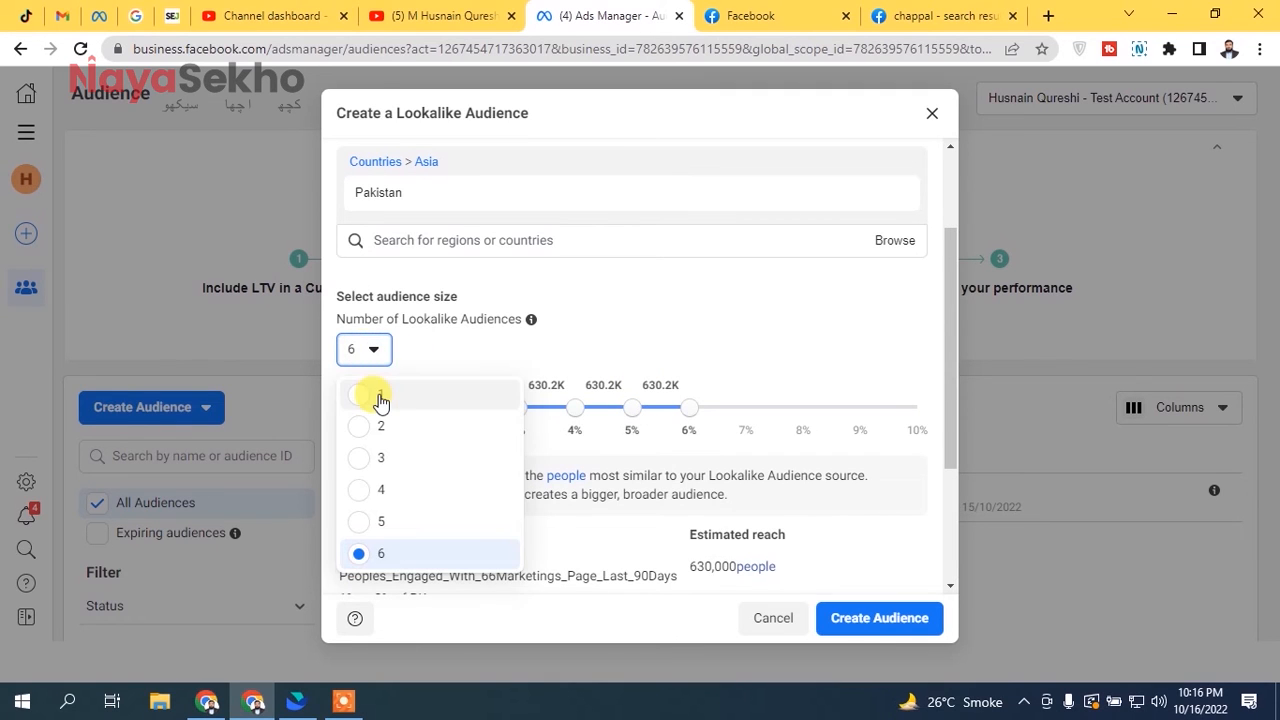
{"action": "left_click", "coordinate": [378, 425]}
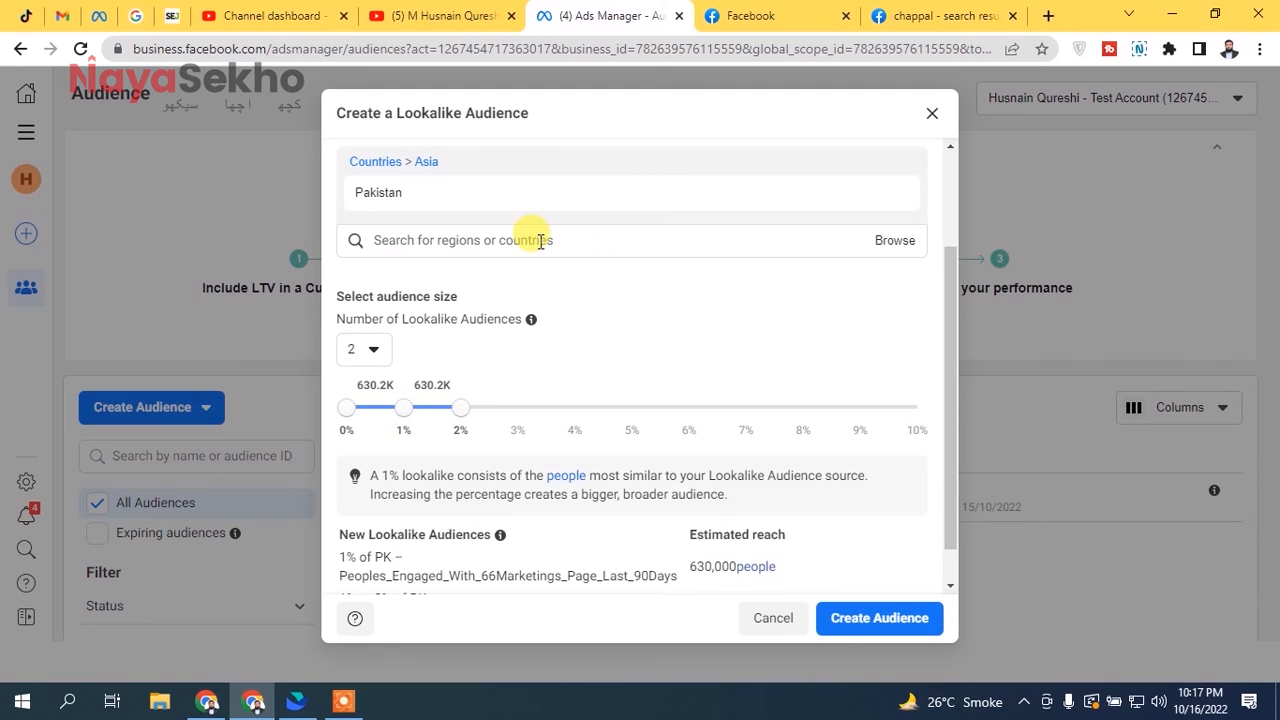
{"action": "left_click", "coordinate": [373, 349]}
{"action": "left_click", "coordinate": [371, 380]}
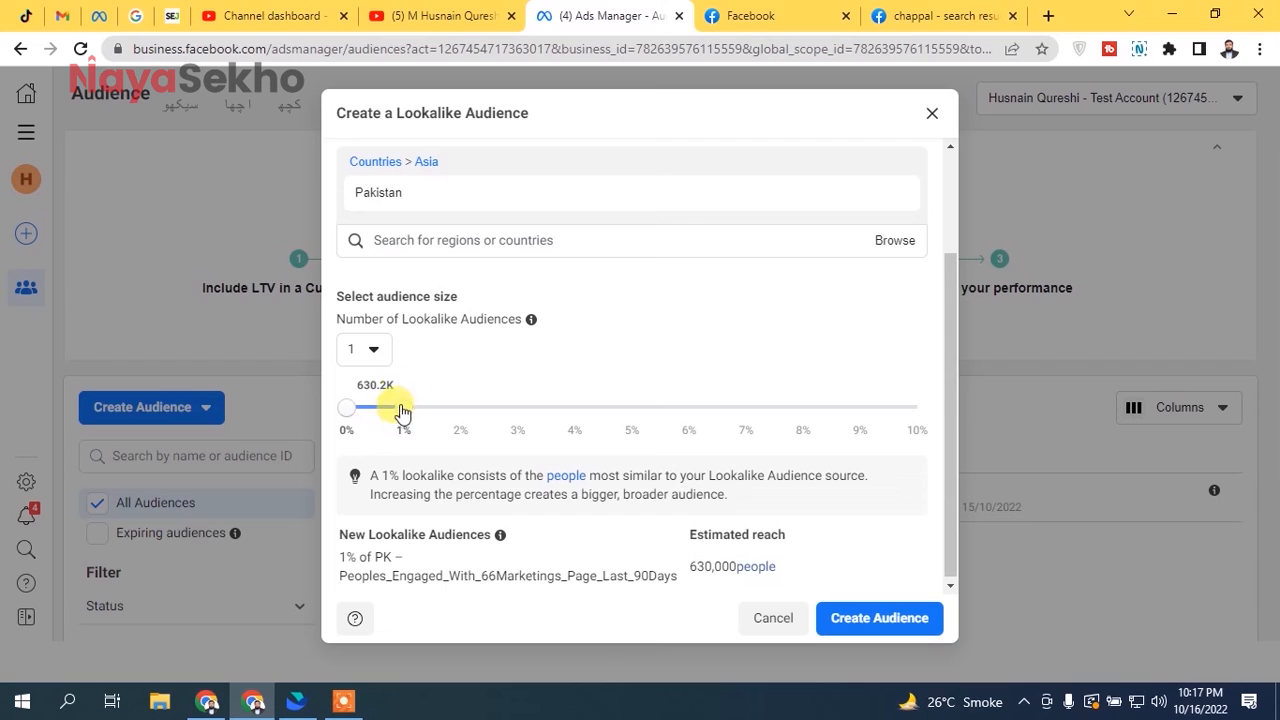
{"action": "left_click", "coordinate": [368, 352]}
{"action": "left_click", "coordinate": [543, 345]}
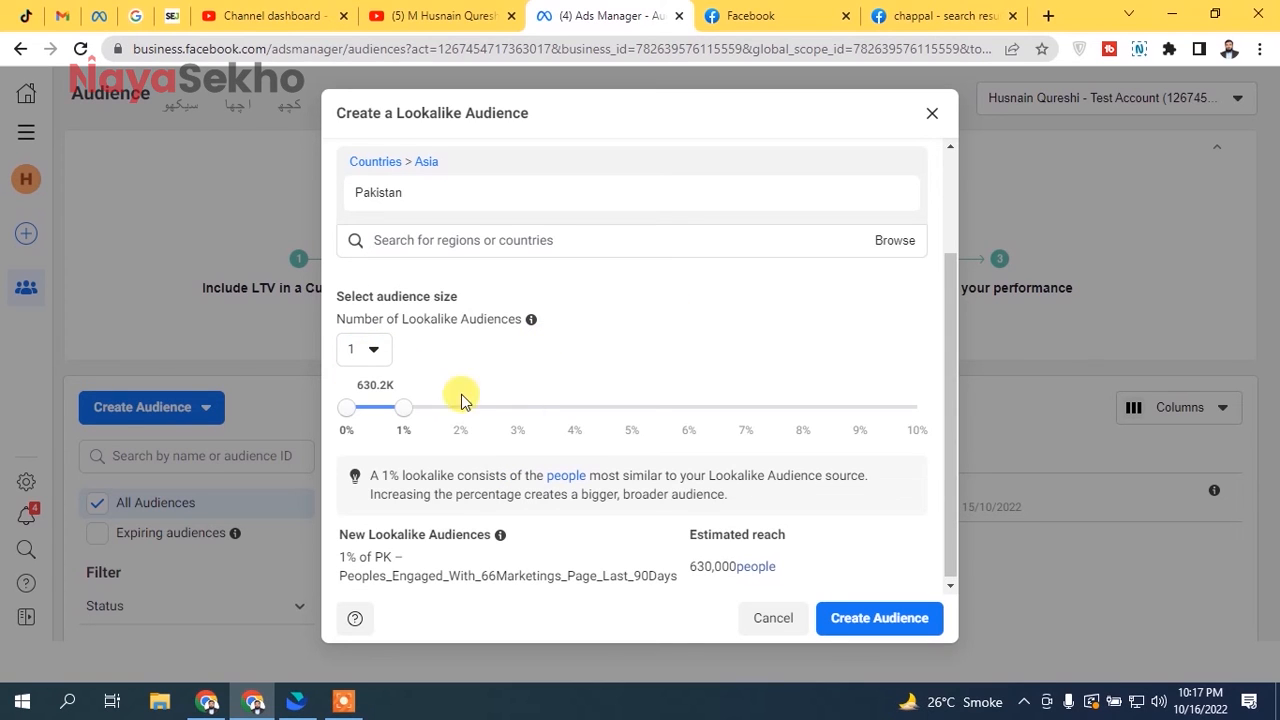
- Try the maximum lookalike audience size of 10% and bring it back to 1%
{"action": "left_click_drag", "start_coordinate": [403, 408], "coordinate": [918, 410]}
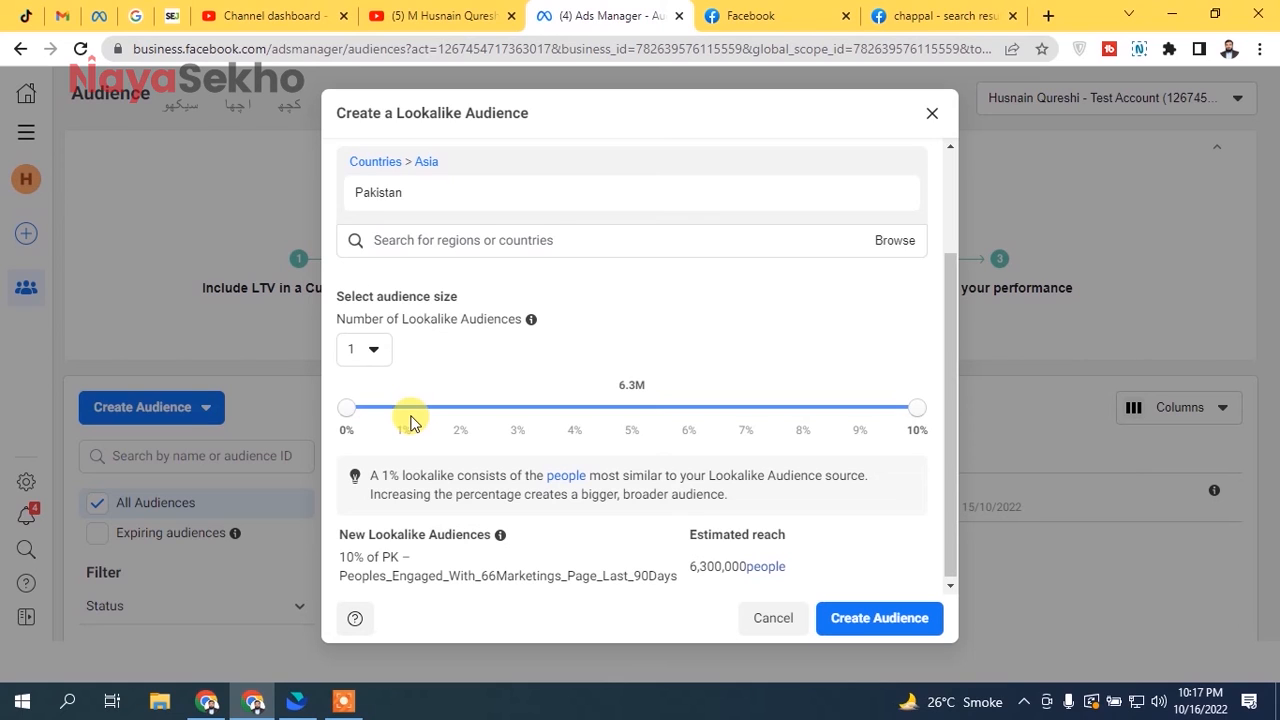
{"action": "mouse_move", "coordinate": [912, 411]}
{"action": "left_mouse_down"}
{"action": "mouse_move", "coordinate": [848, 415]}
{"action": "mouse_move", "coordinate": [905, 411]}
{"action": "left_mouse_up"}
{"action": "left_click_drag", "start_coordinate": [341, 408], "coordinate": [405, 403]}
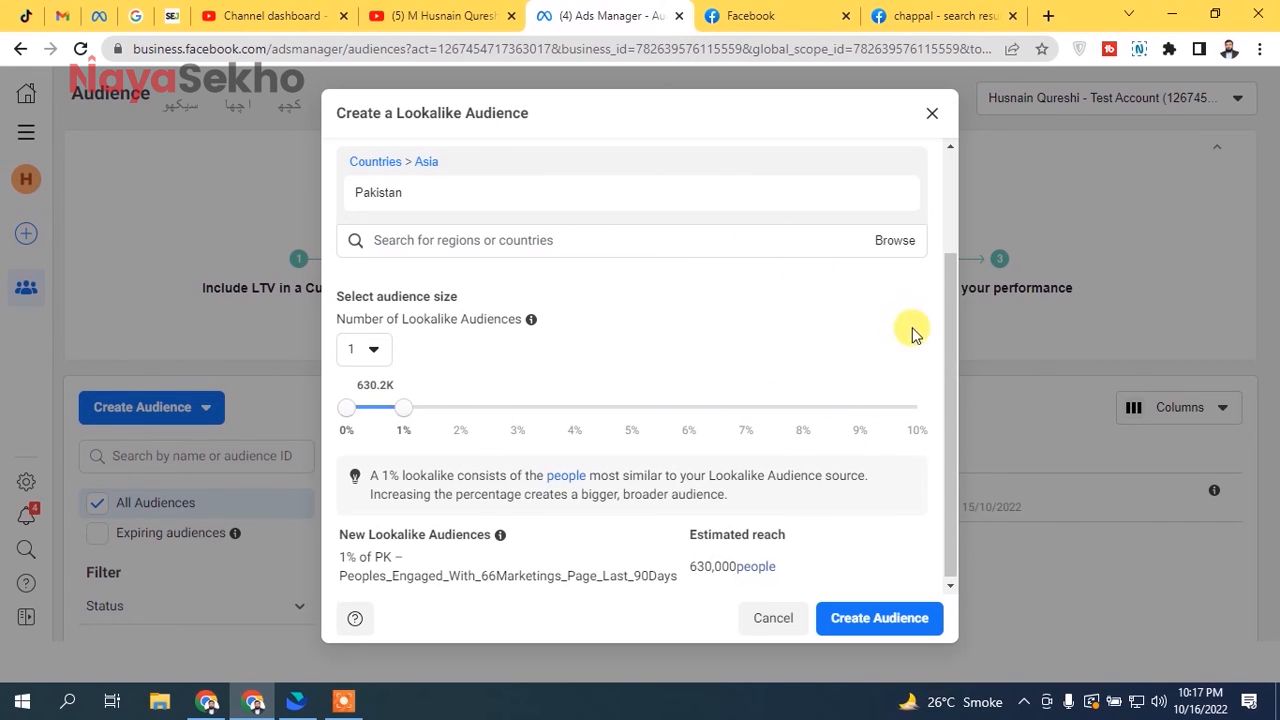
- Review the new lookalike audience's name and create the 1% Pakistan audience
{"action": "left_click_drag", "start_coordinate": [946, 366], "coordinate": [894, 340]}
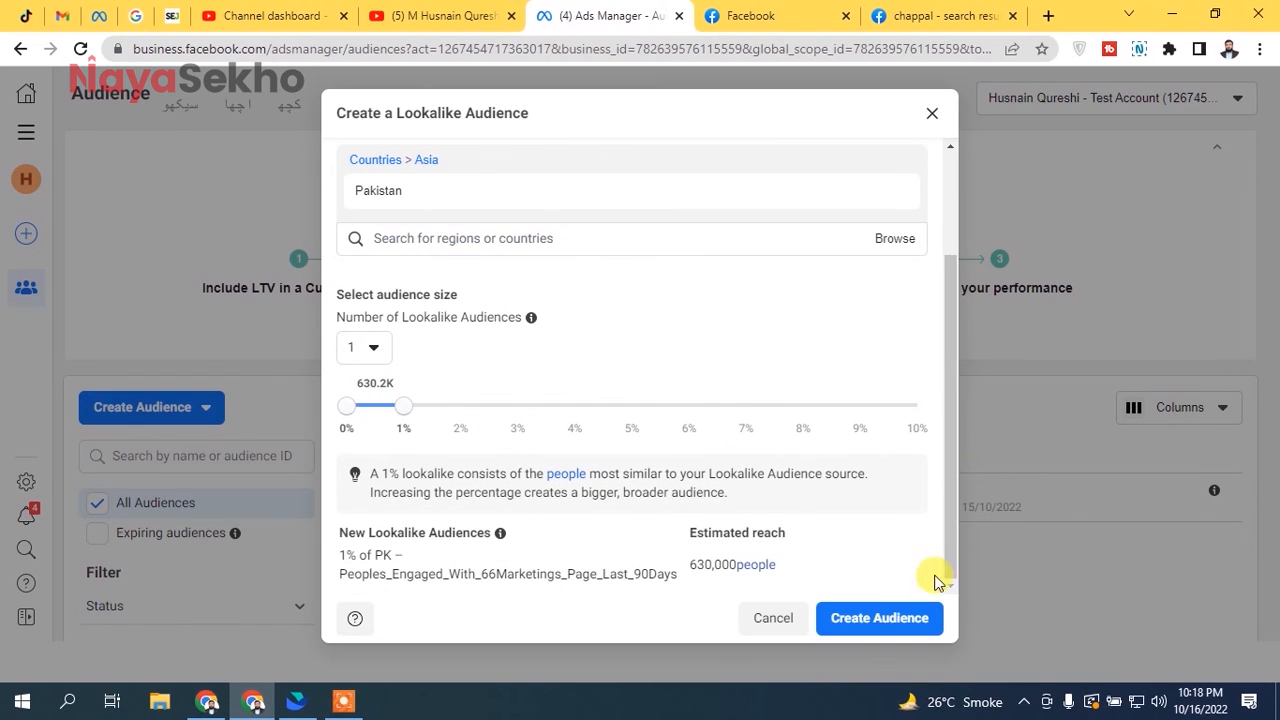
{"action": "left_click_drag", "start_coordinate": [362, 574], "coordinate": [642, 570]}
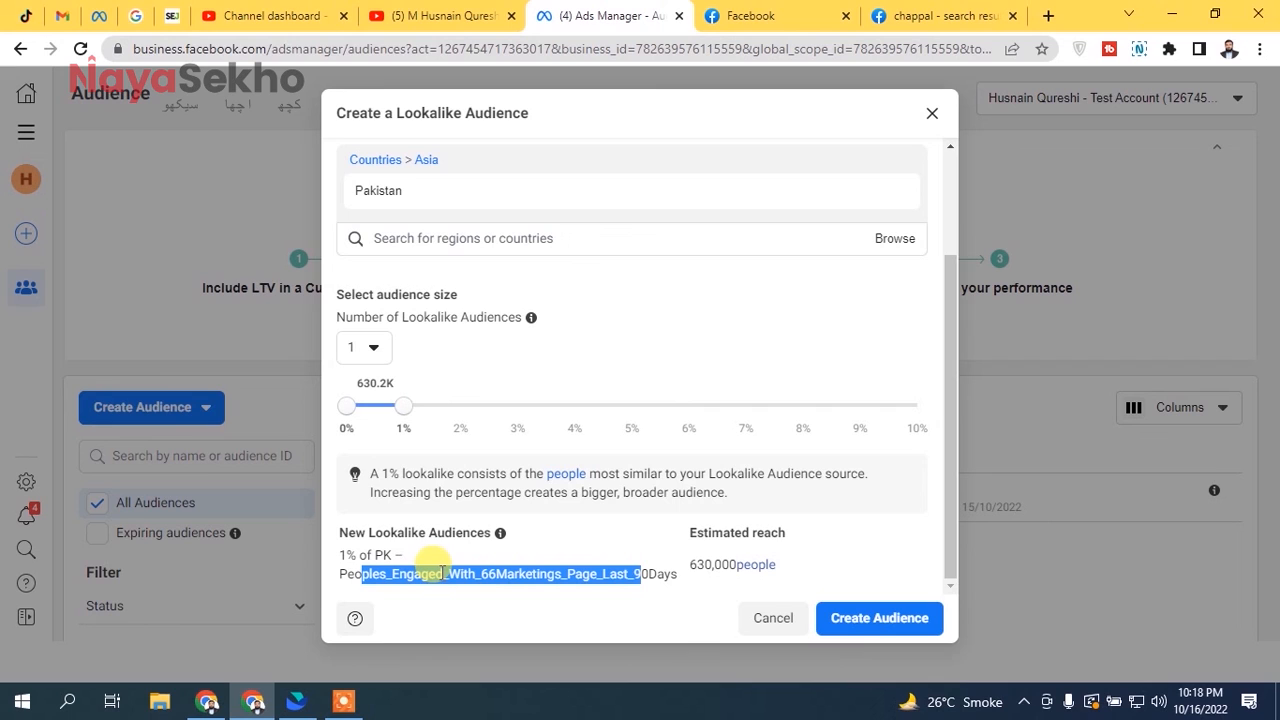
{"action": "left_click", "coordinate": [868, 619]}
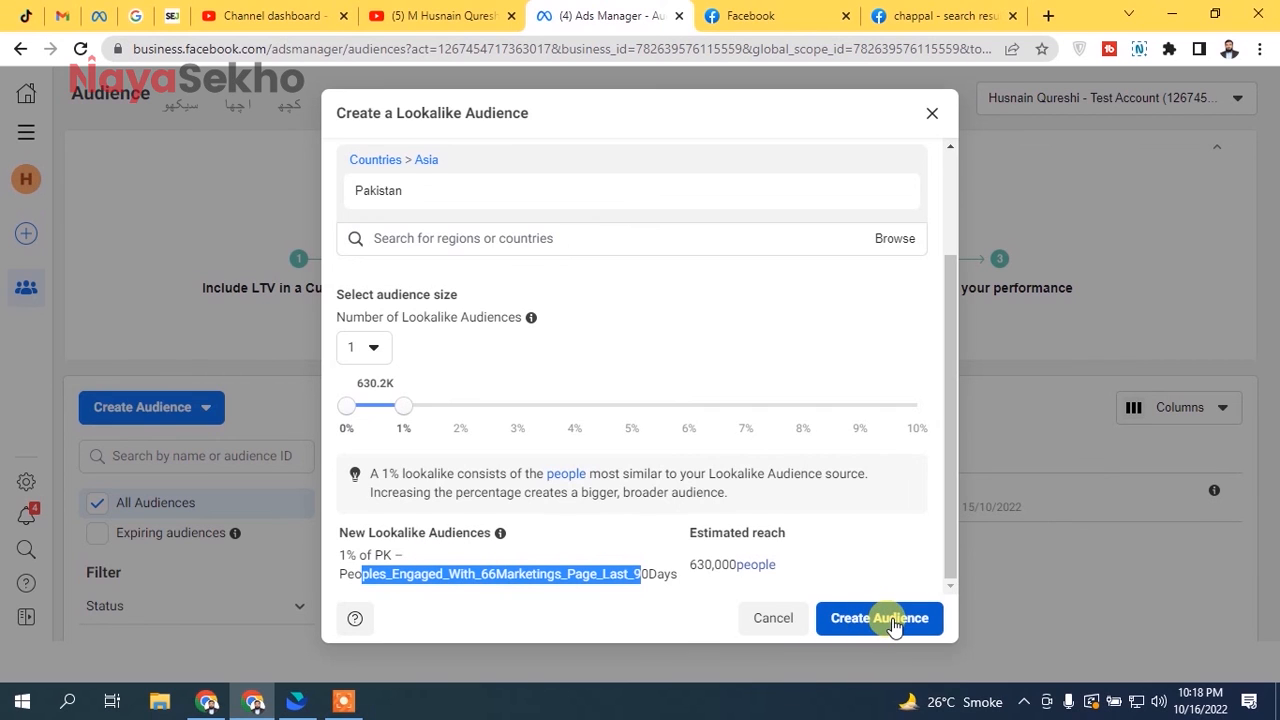